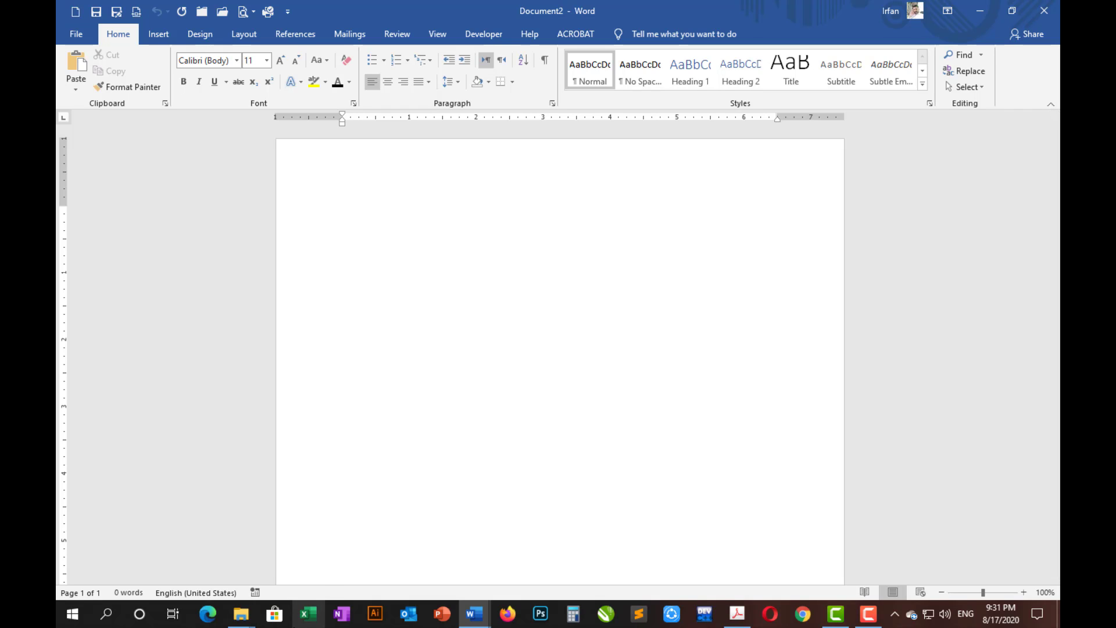
Type the recipient's full name and two-line street and city/postcode address, then leave a blank line.
type("Ms. ")
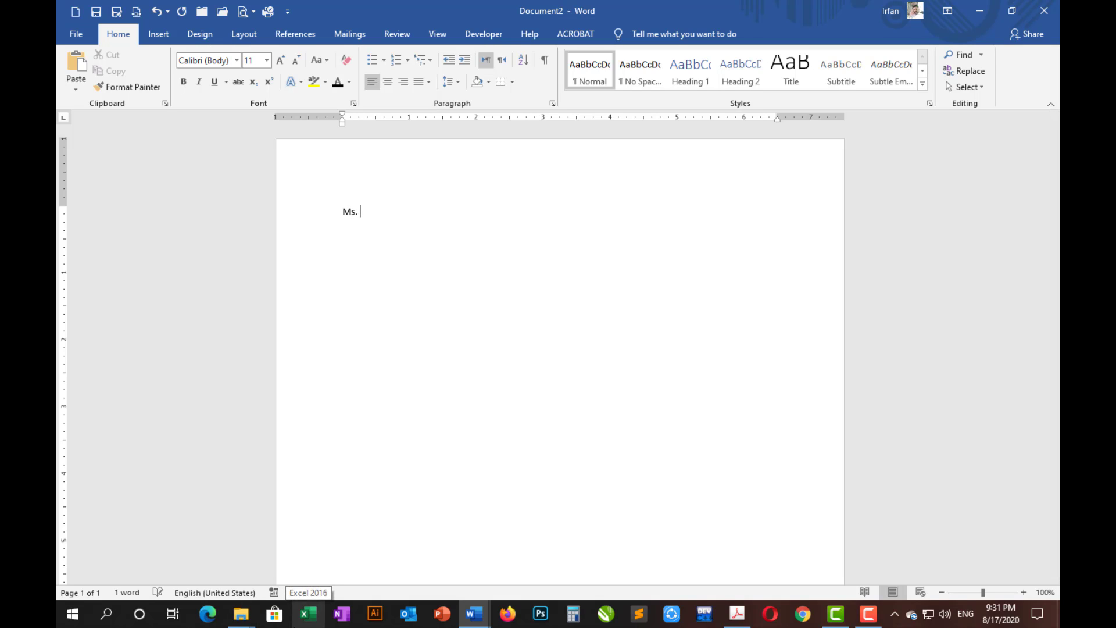
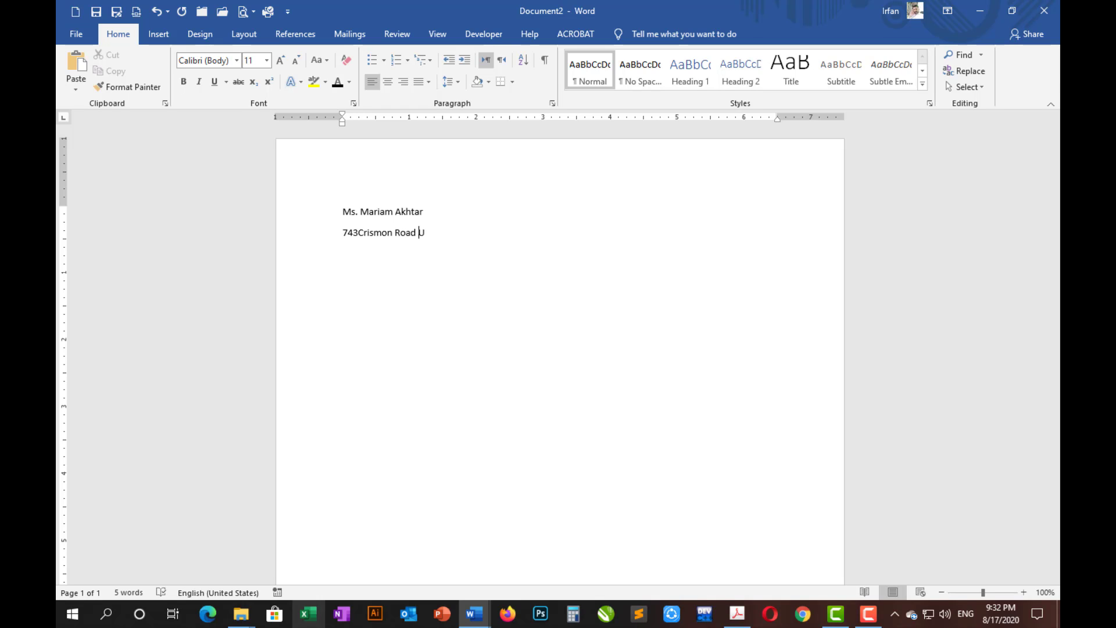
type("\\")
key("BackSpace")
key("Return")
key("Return")
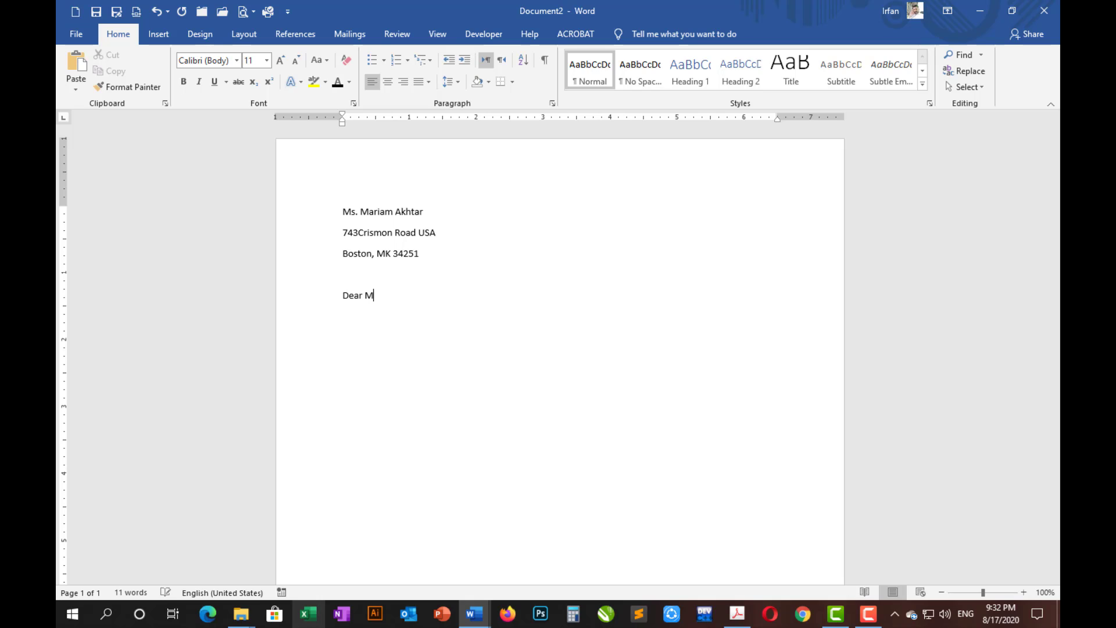
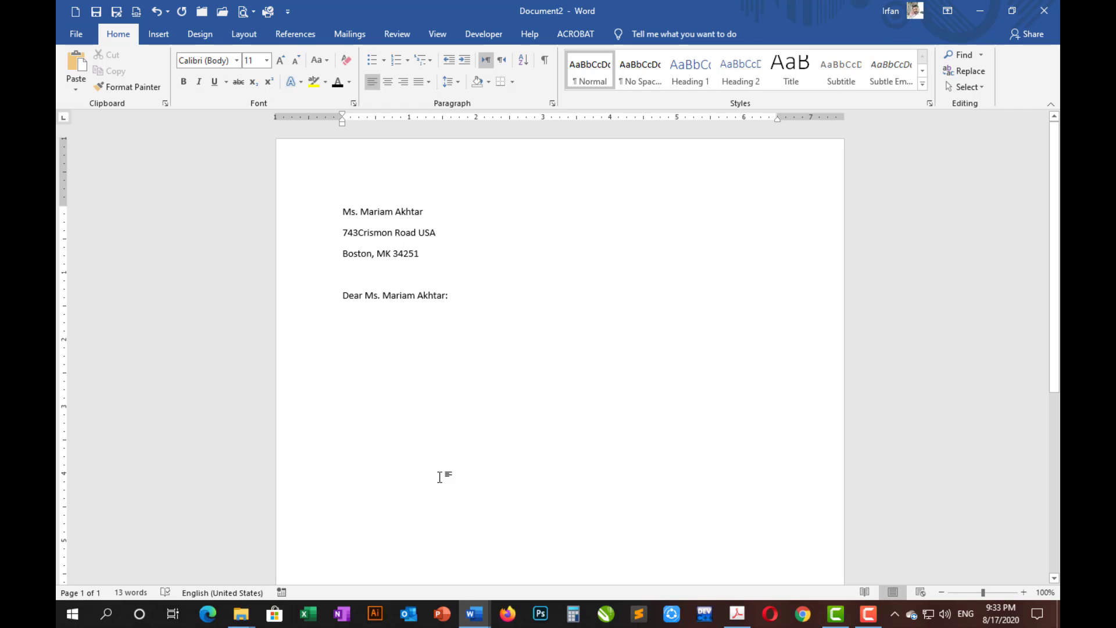
Write the salutation 'Dear Ms.' plus the recipient's full name, ending with a colon, then start a new line.
key("Return")
Review the reference body text in Document1, then minimize it to return to the letter.
left_click(474, 614)
left_click(419, 562)
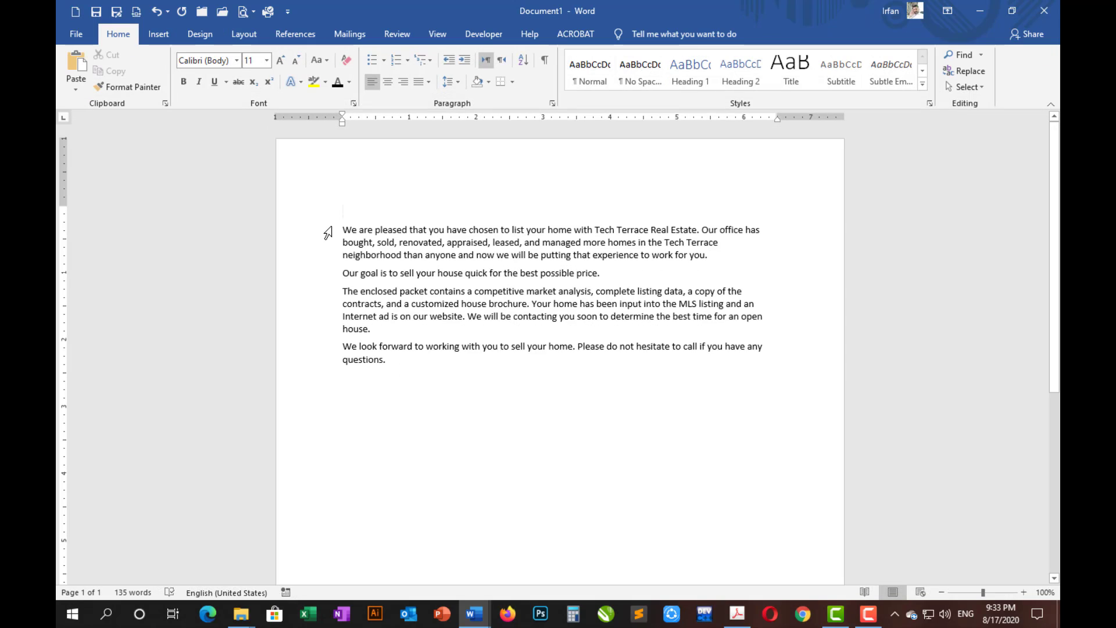
left_click_drag(343, 229, 427, 371)
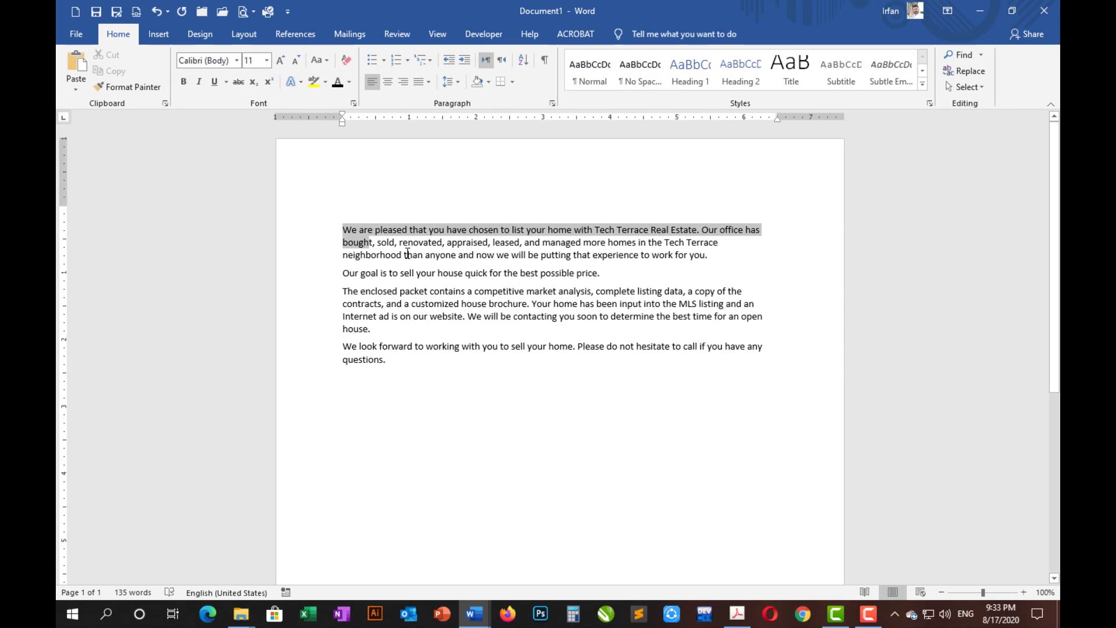
left_click(427, 375)
left_click(979, 11)
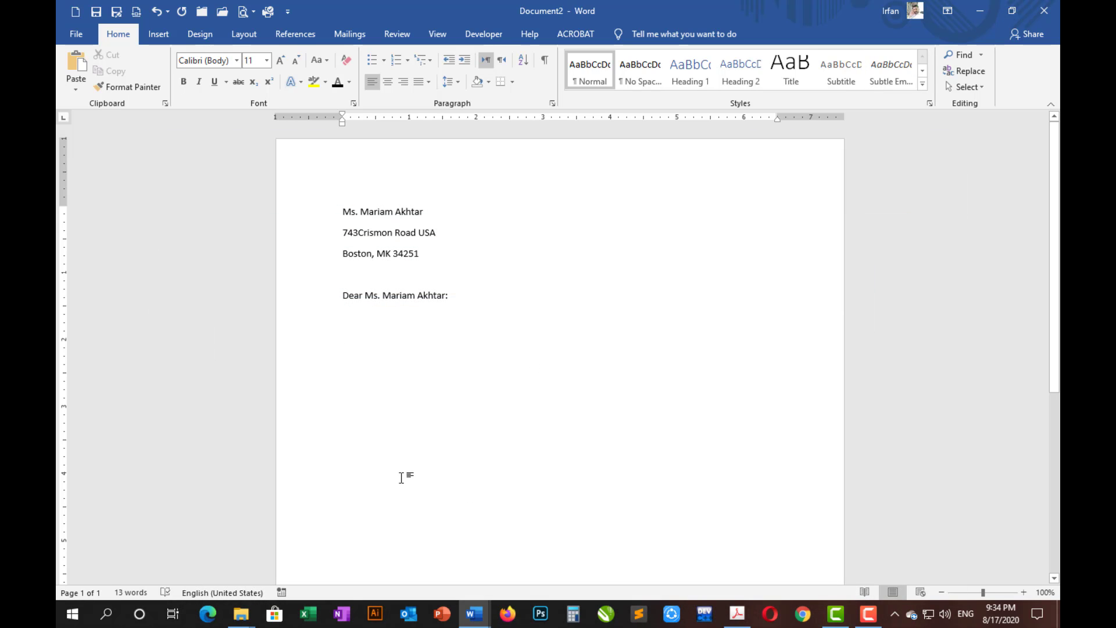
Type the first body paragraph about listing the home with Tech Terrace Real Estate, capitalizing Terrace.
type("We are pleased")
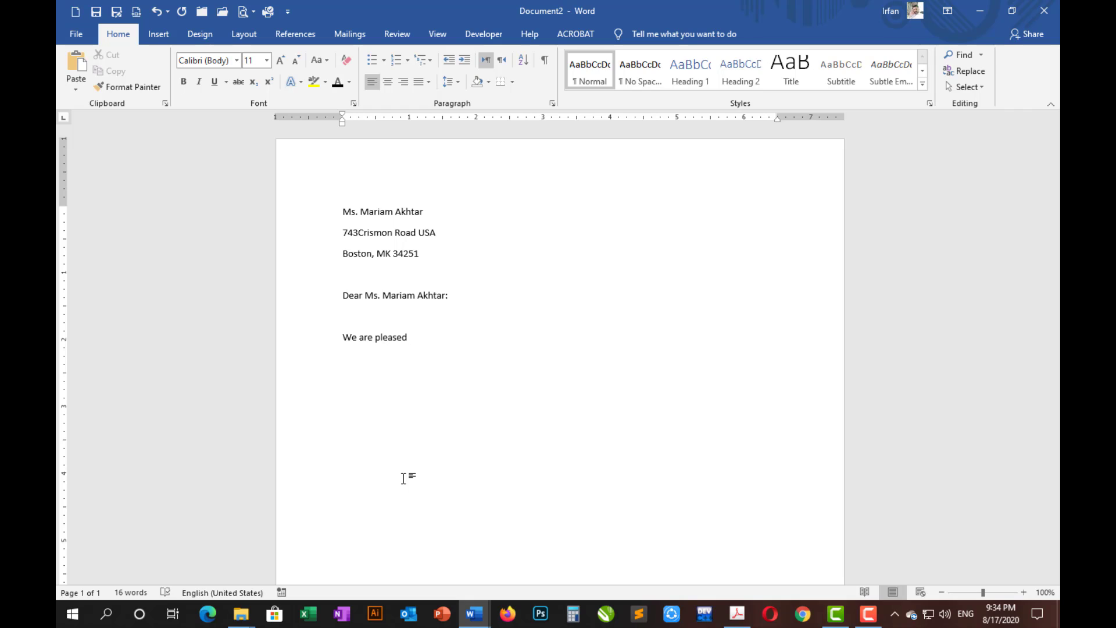
type(" that you have chosen to list your home with Tech T")
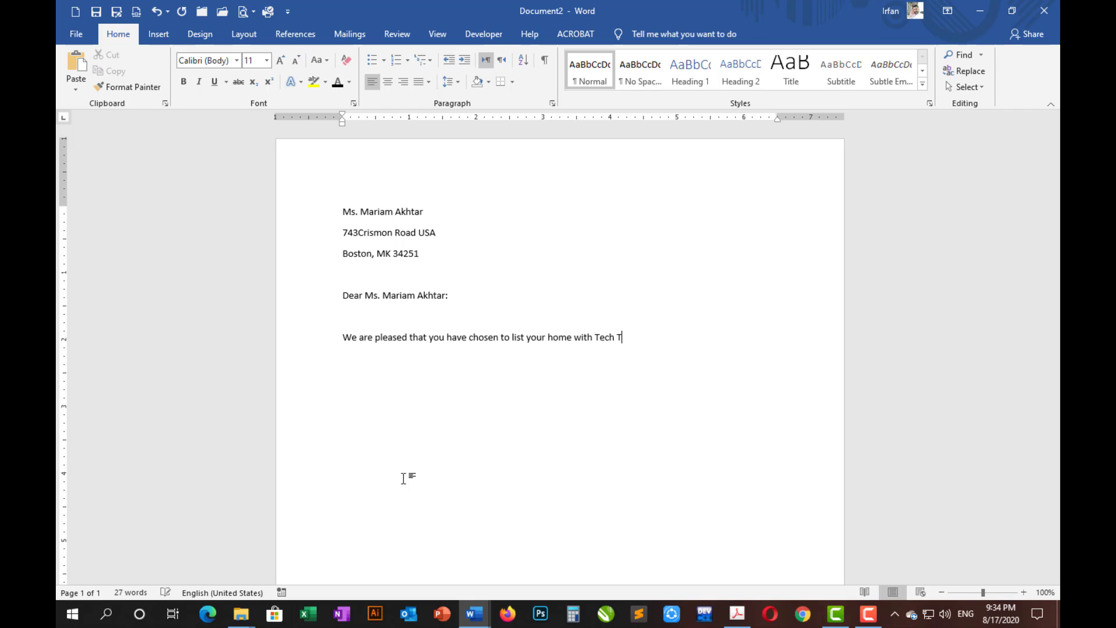
type("errace Real Estat. ")
type("Ouroffice has bought,")
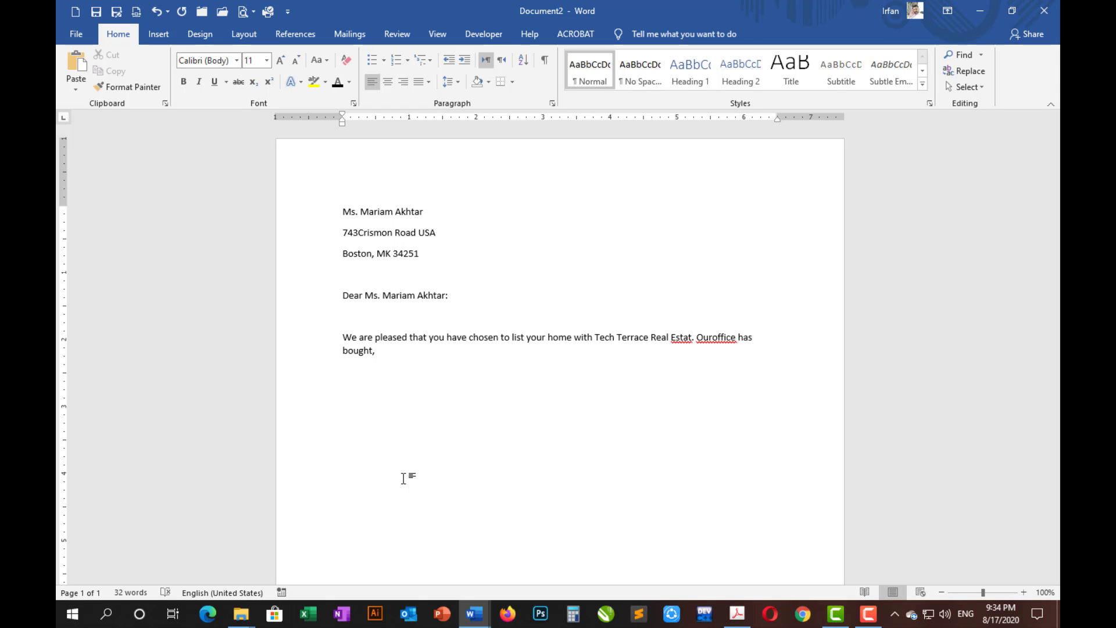
type(" sold, renovated, appraised, ")
type("and managed more homes in the")
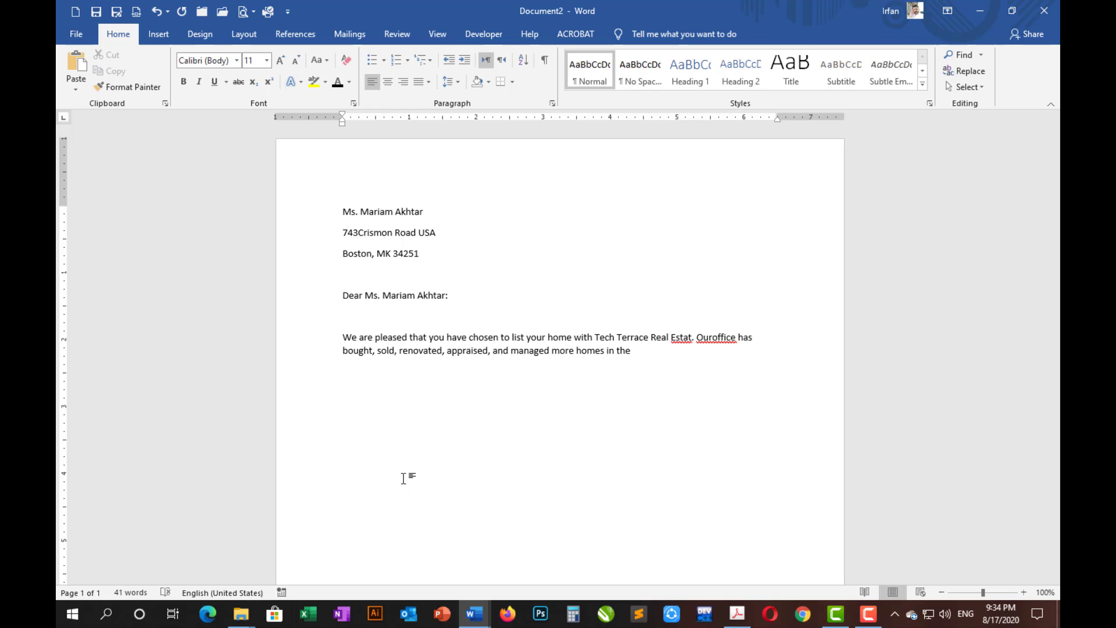
type(" Tech terrace neighb")
type("orhoeed")
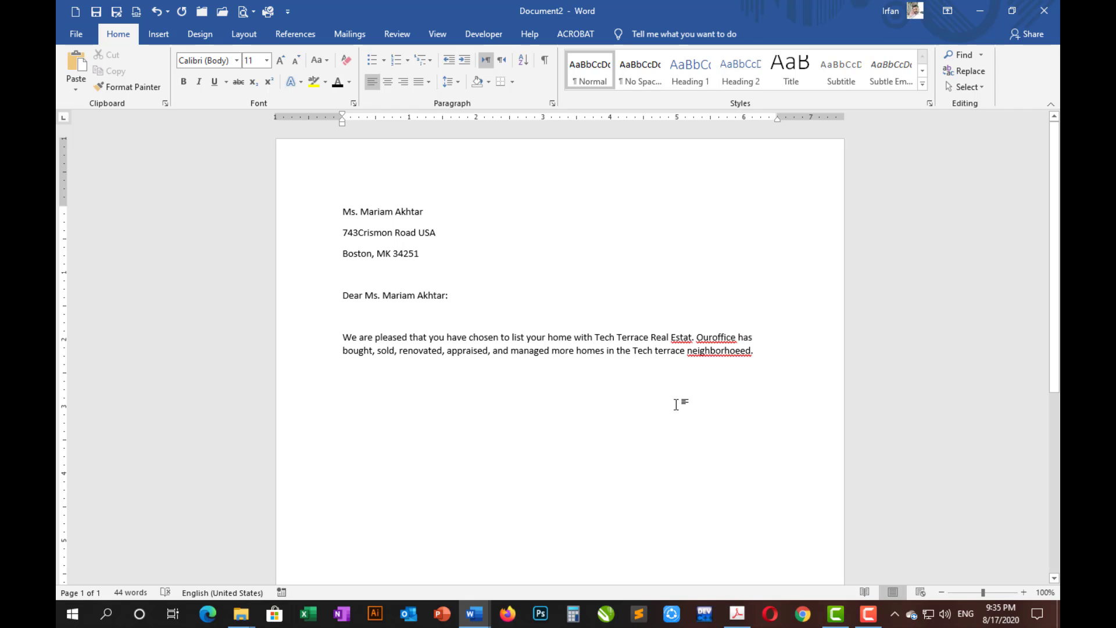
type("T")
key("Delete")
Add a new empty paragraph after the end of the Tech Terrace body paragraph.
left_click(778, 352)
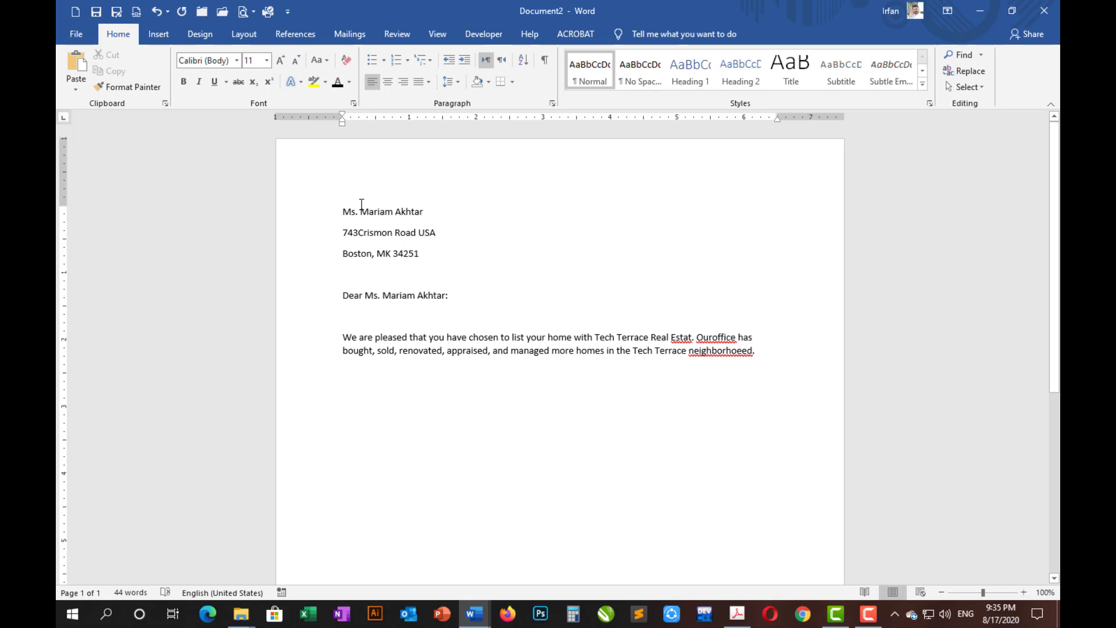
left_click(429, 213)
left_click(455, 256)
left_click(465, 295)
left_click(759, 337)
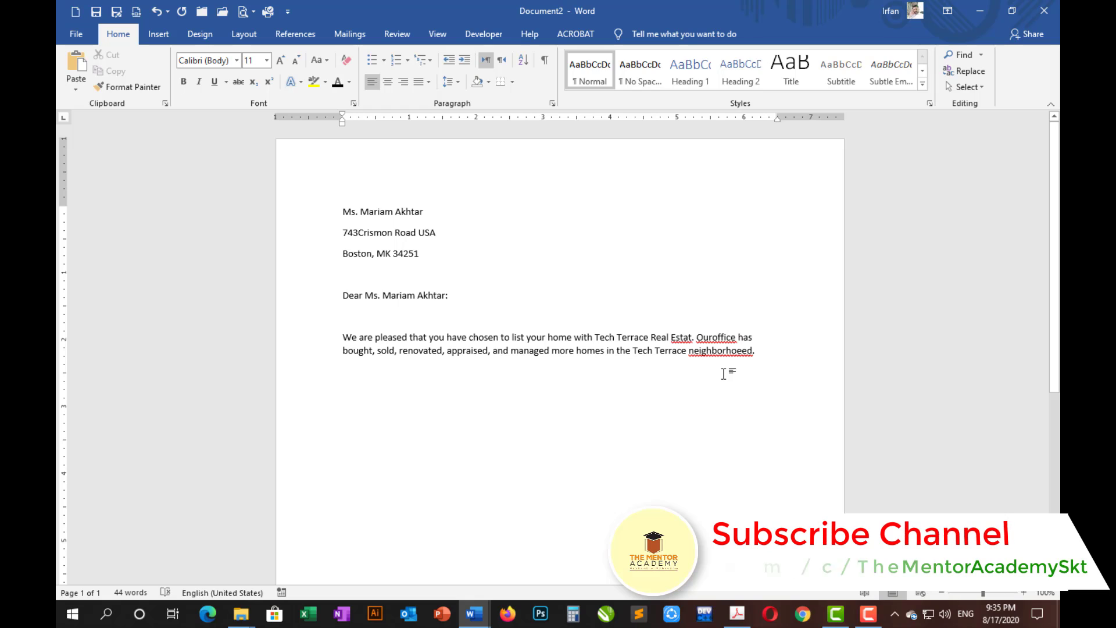
left_click_drag(775, 118, 778, 118)
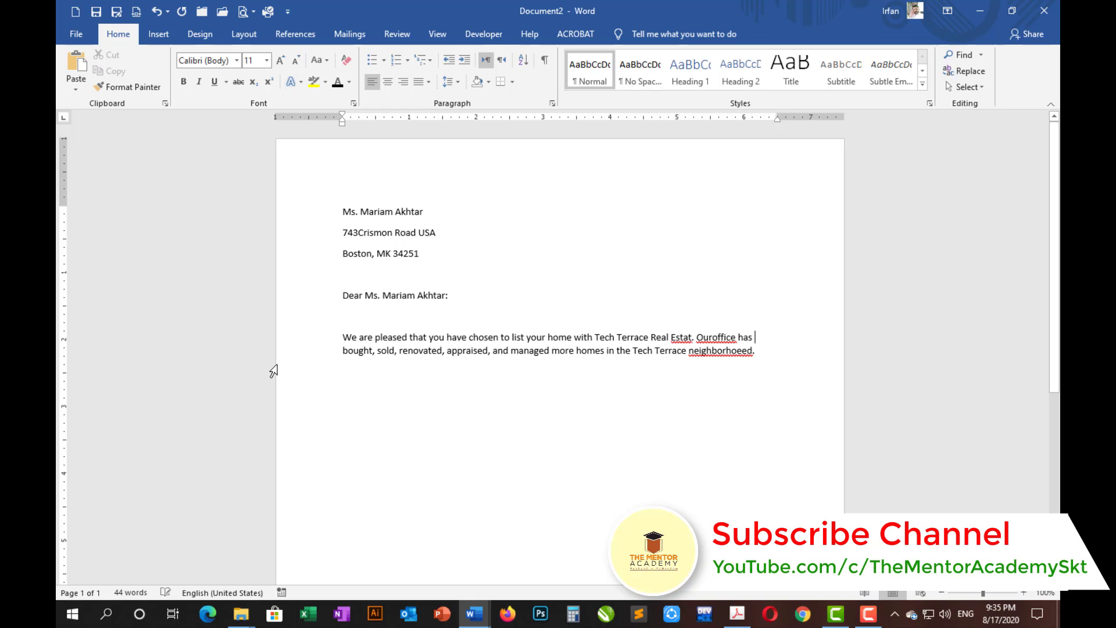
left_click(351, 352)
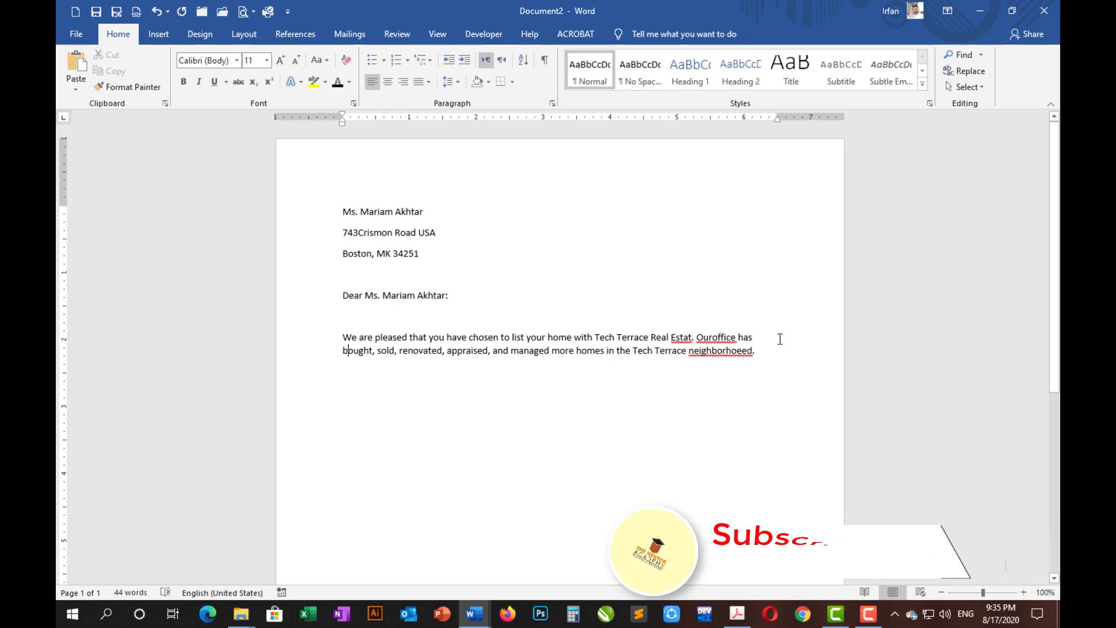
left_click(768, 358)
key("Return")
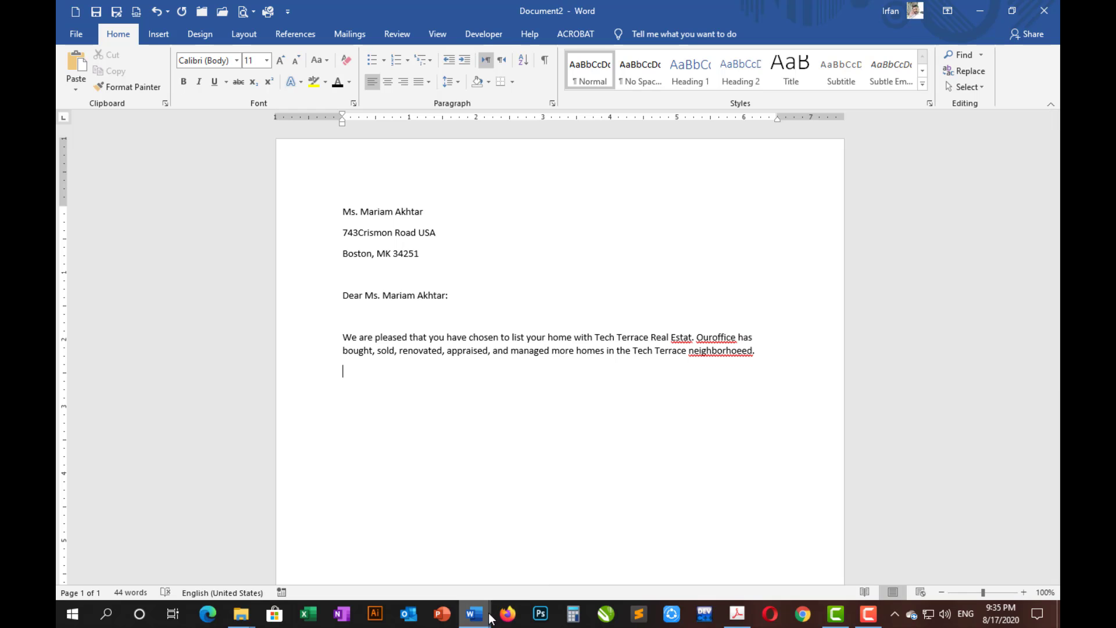
left_click(484, 614)
Copy Document1's text from 'than anyone' through 'questions.' and minimize Document1.
left_click(484, 555)
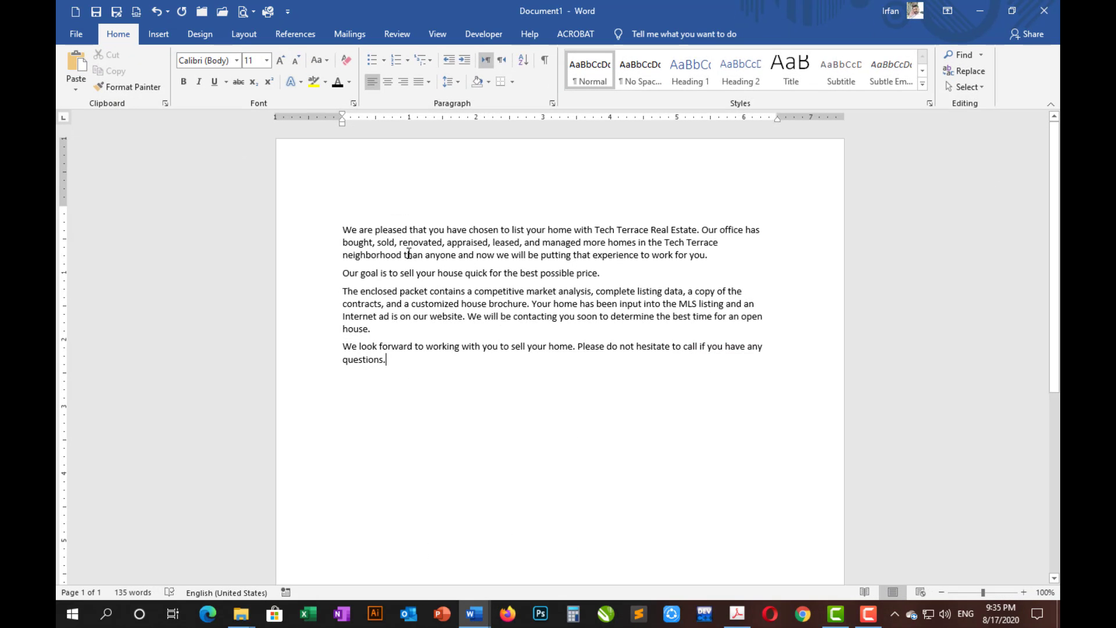
mouse_move(404, 254)
left_mouse_down()
mouse_move(518, 351)
mouse_move(518, 369)
left_mouse_up()
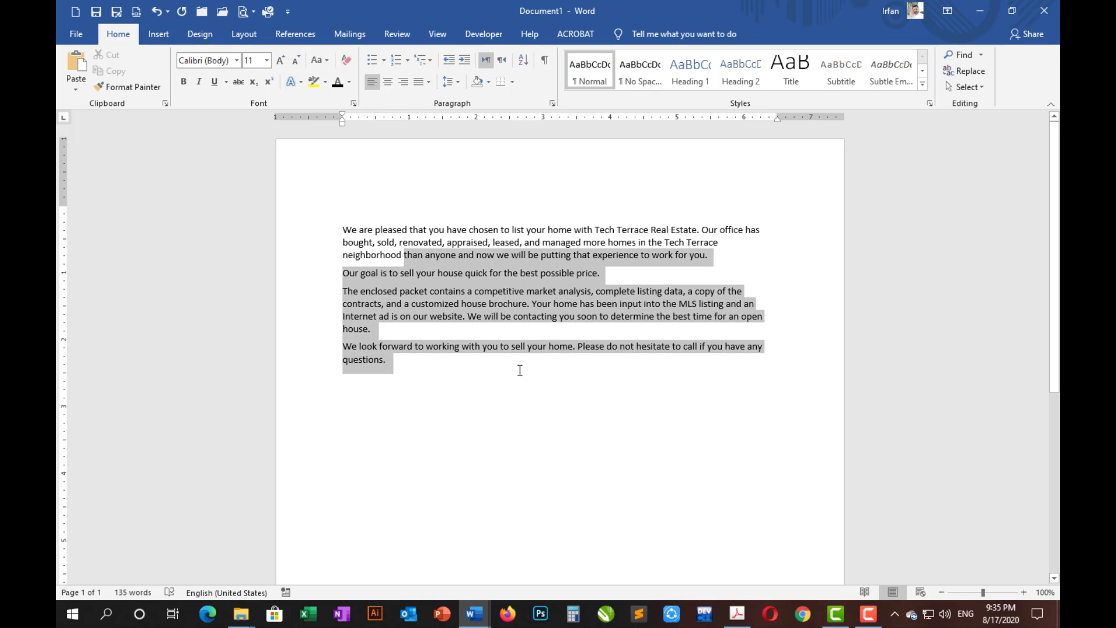
key("ctrl+c")
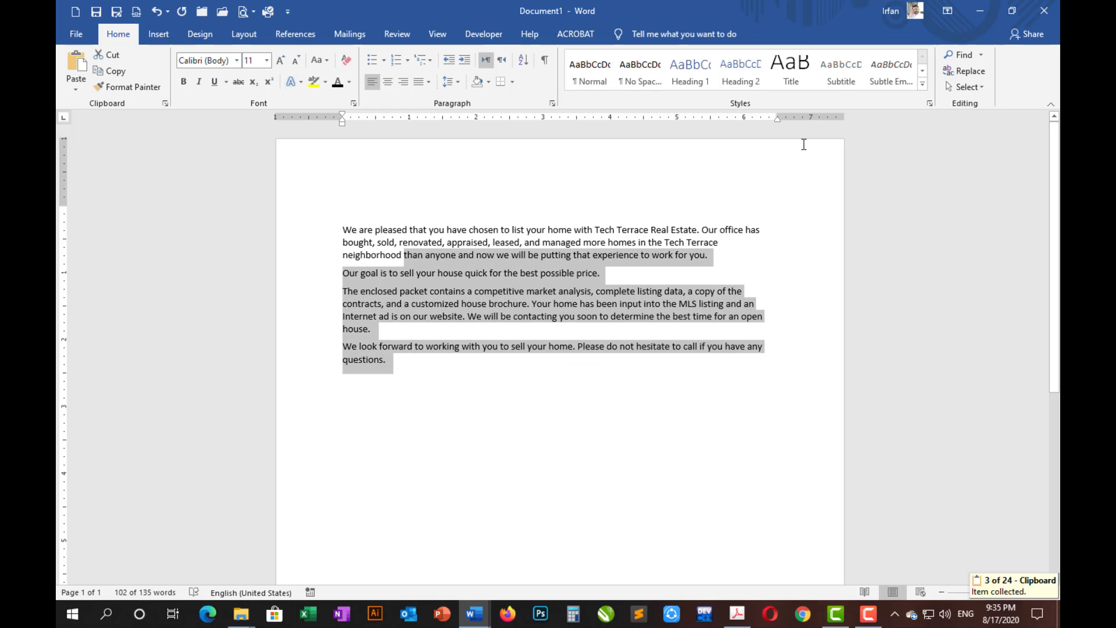
left_click(473, 276)
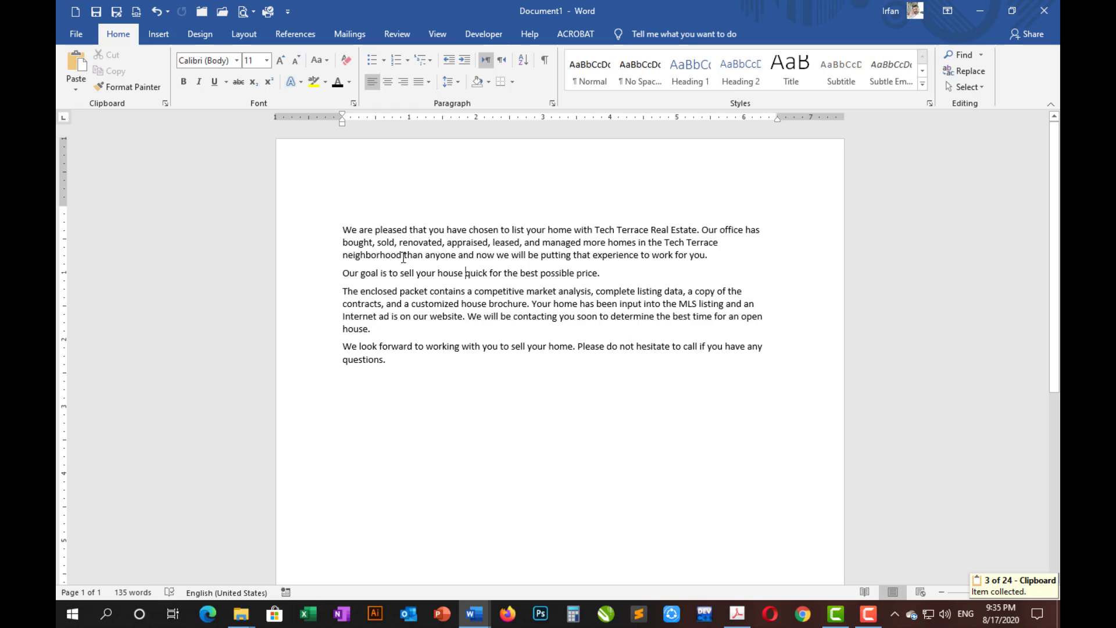
mouse_move(404, 254)
left_mouse_down()
mouse_move(477, 324)
mouse_move(496, 366)
left_mouse_up()
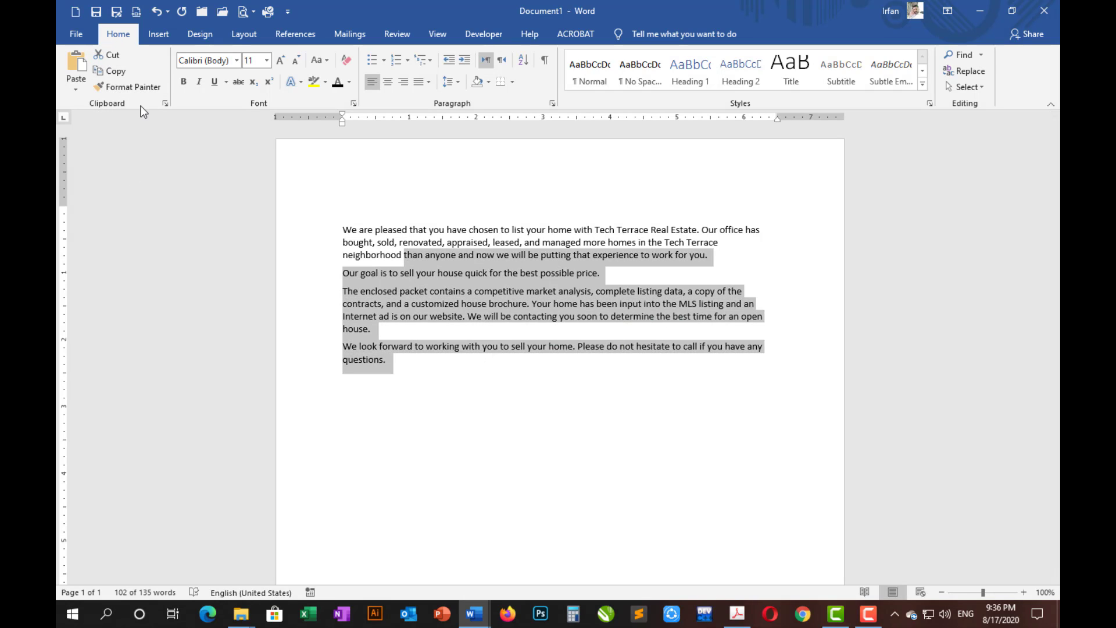
left_click(125, 87)
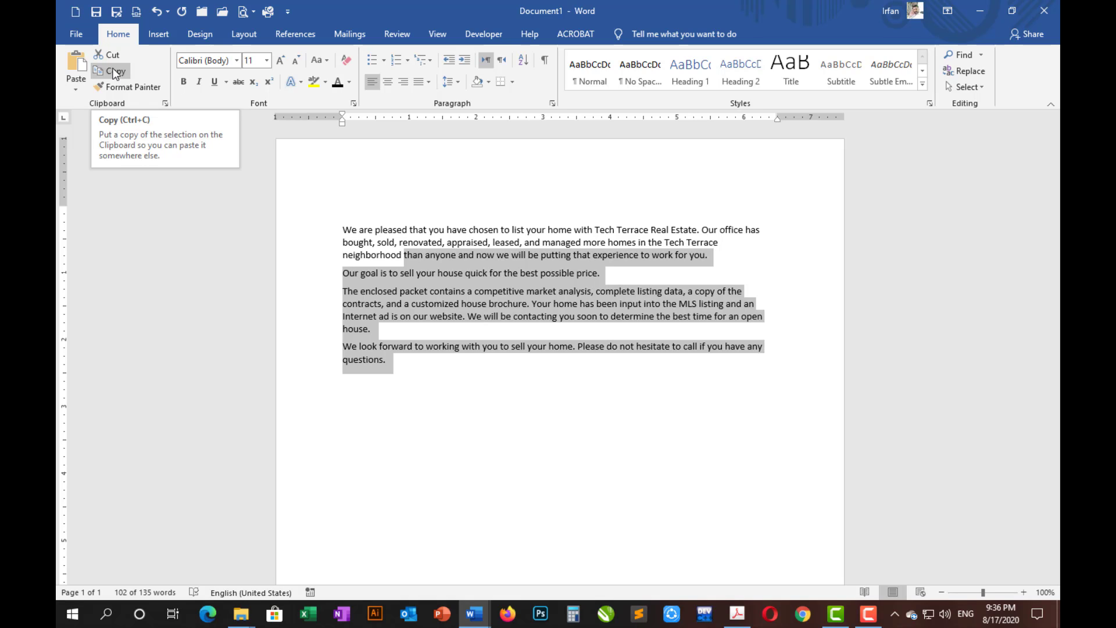
left_click(114, 70)
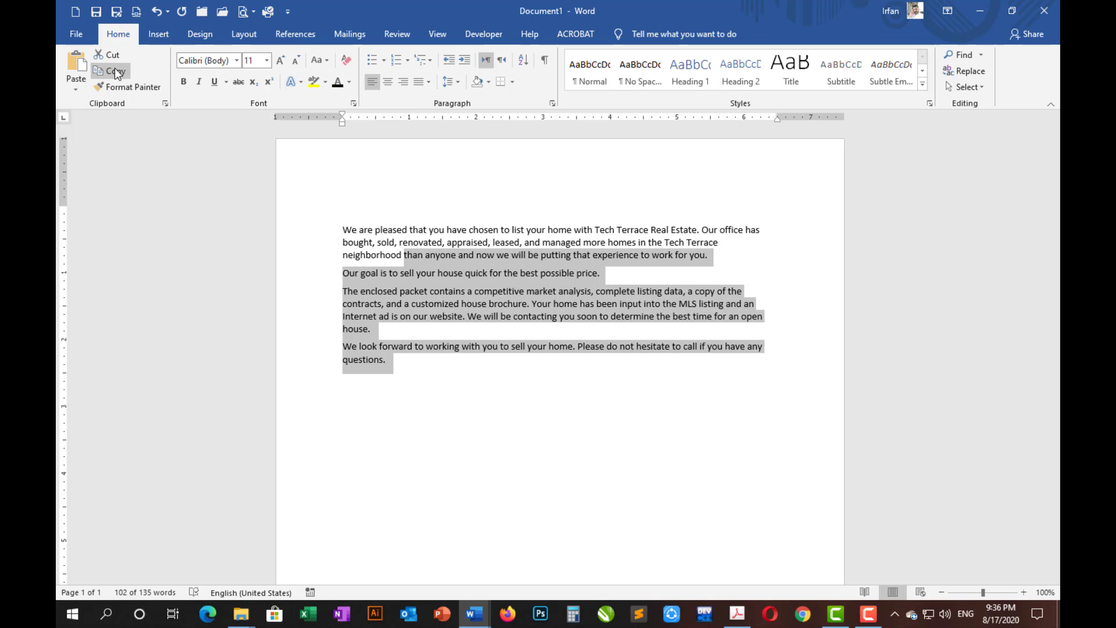
left_click(961, 11)
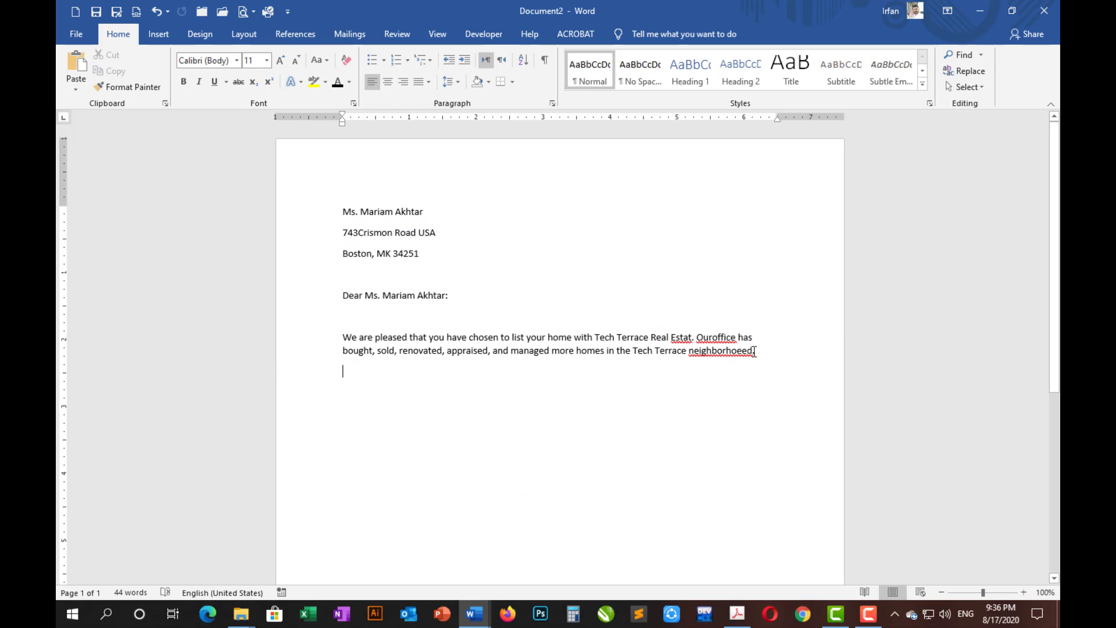
Remove the period after 'neighborhoeed' and paste the copied paragraphs there.
key("ctrl+z")
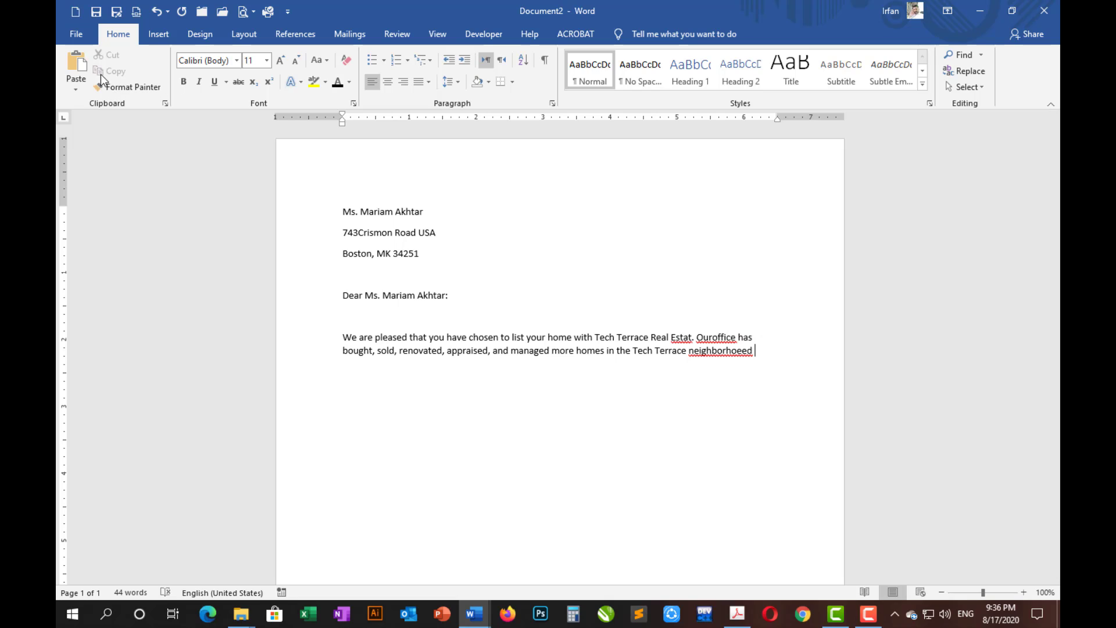
left_click(79, 62)
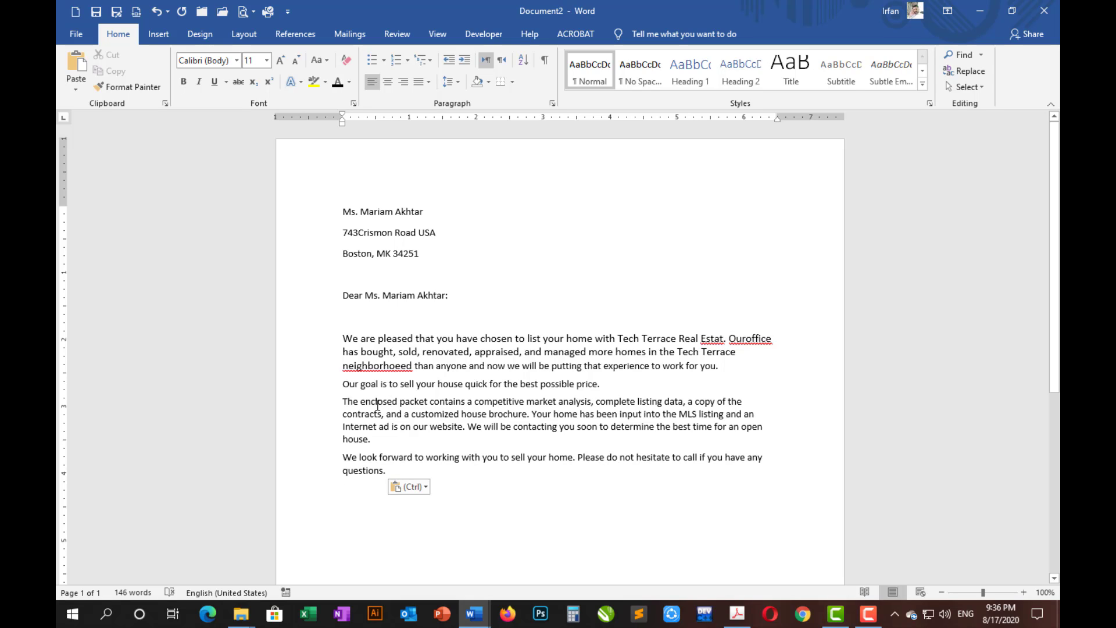
Correct 'Estat' to 'Estate' and 'neighborhoeed' to 'neighborhoods' using the spelling suggestions.
right_click(711, 337)
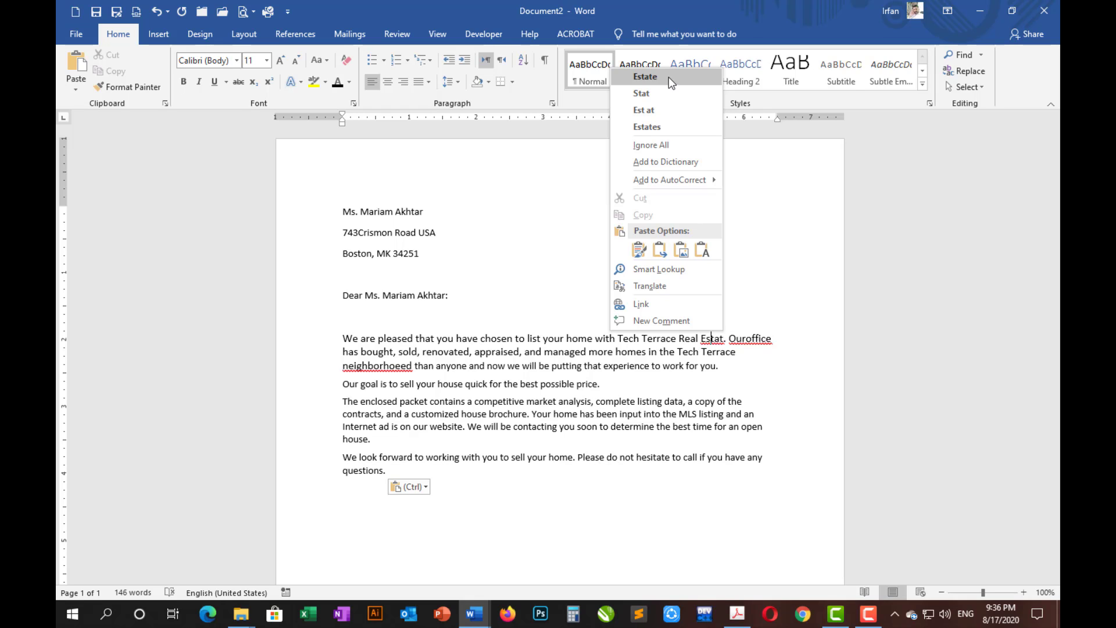
left_click(645, 76)
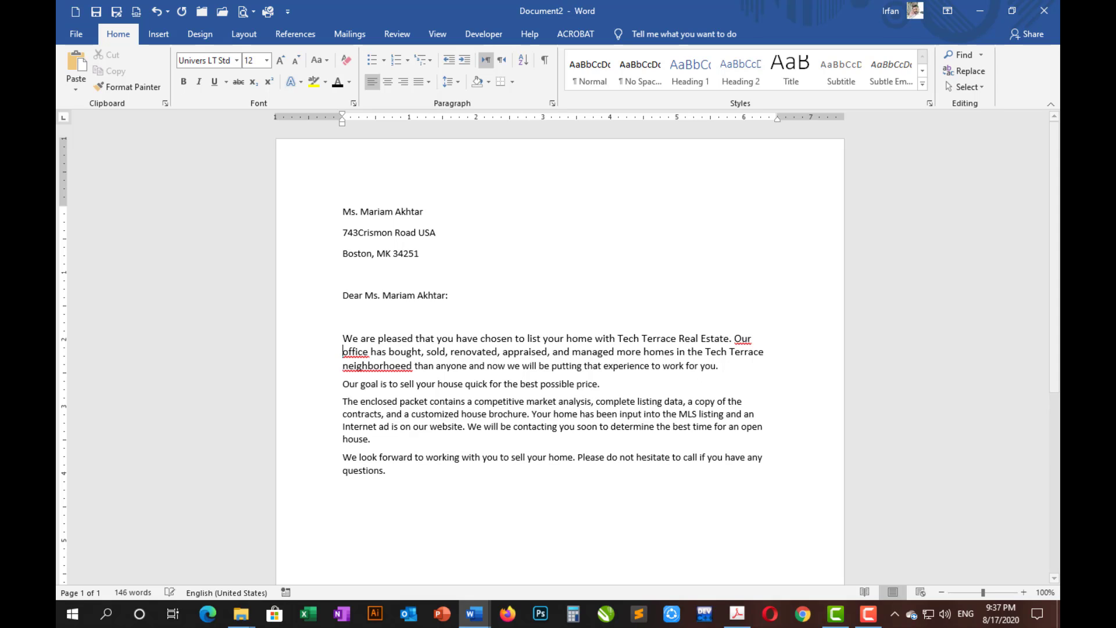
right_click(743, 338)
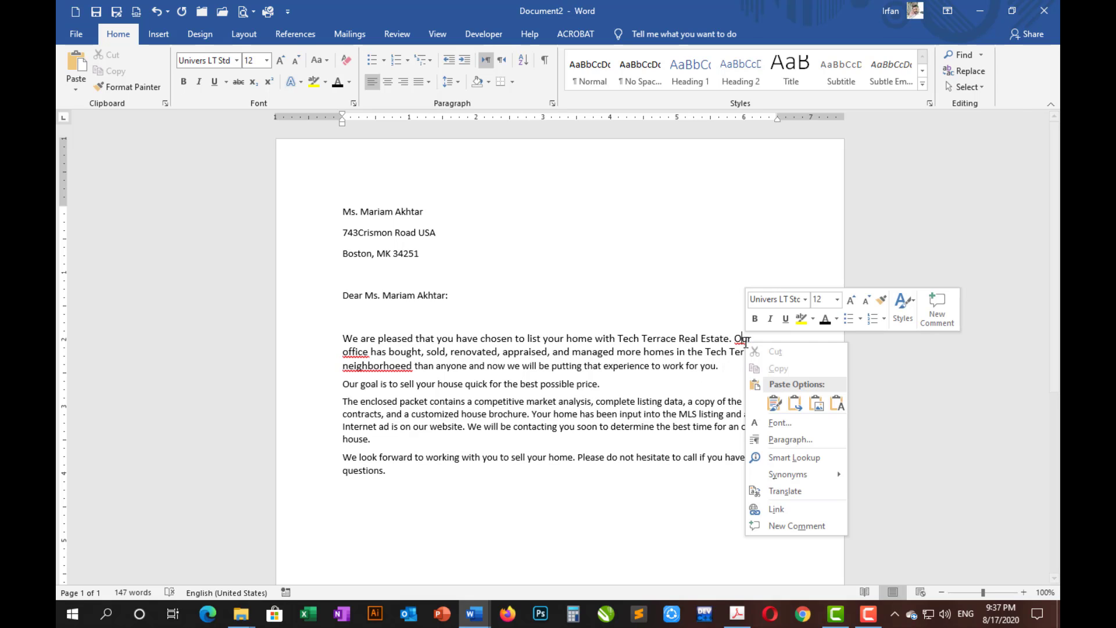
key("Escape")
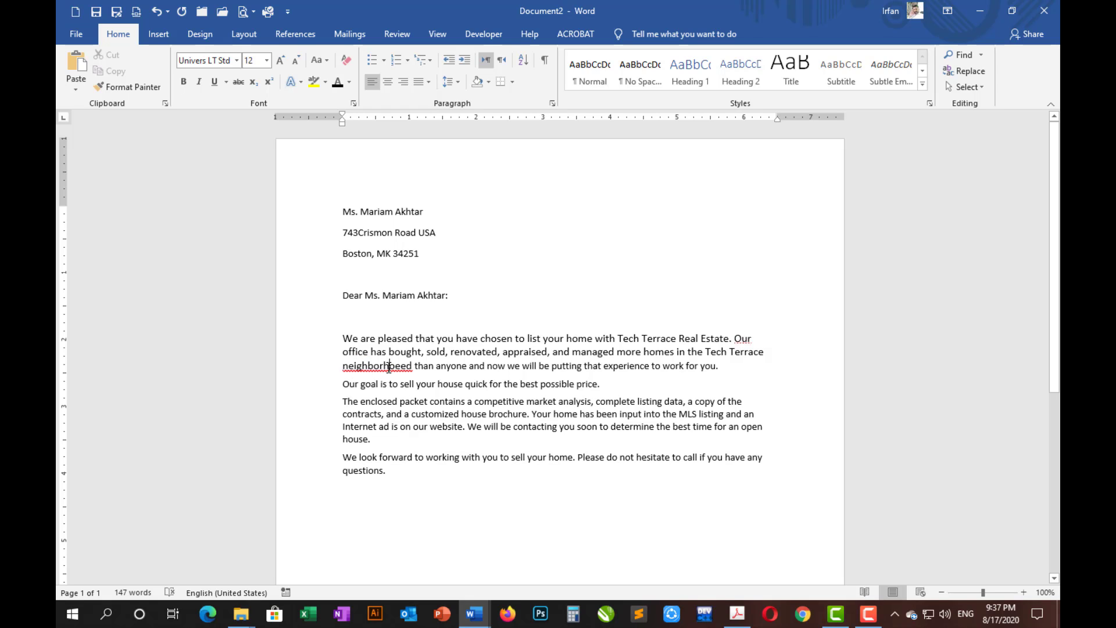
right_click(389, 366)
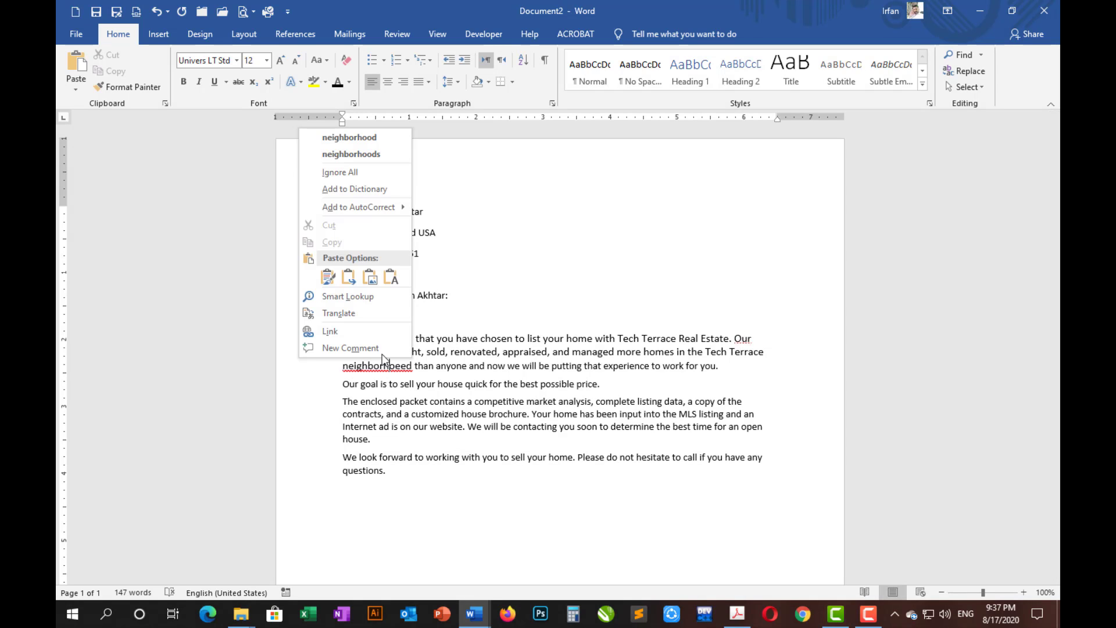
left_click(361, 151)
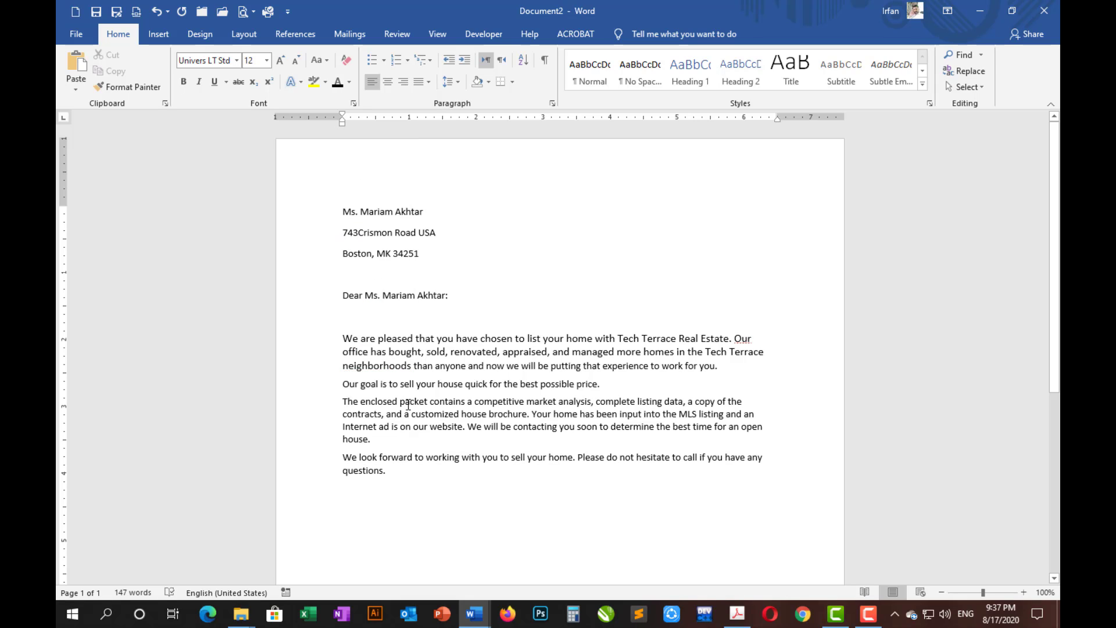
left_click(488, 419)
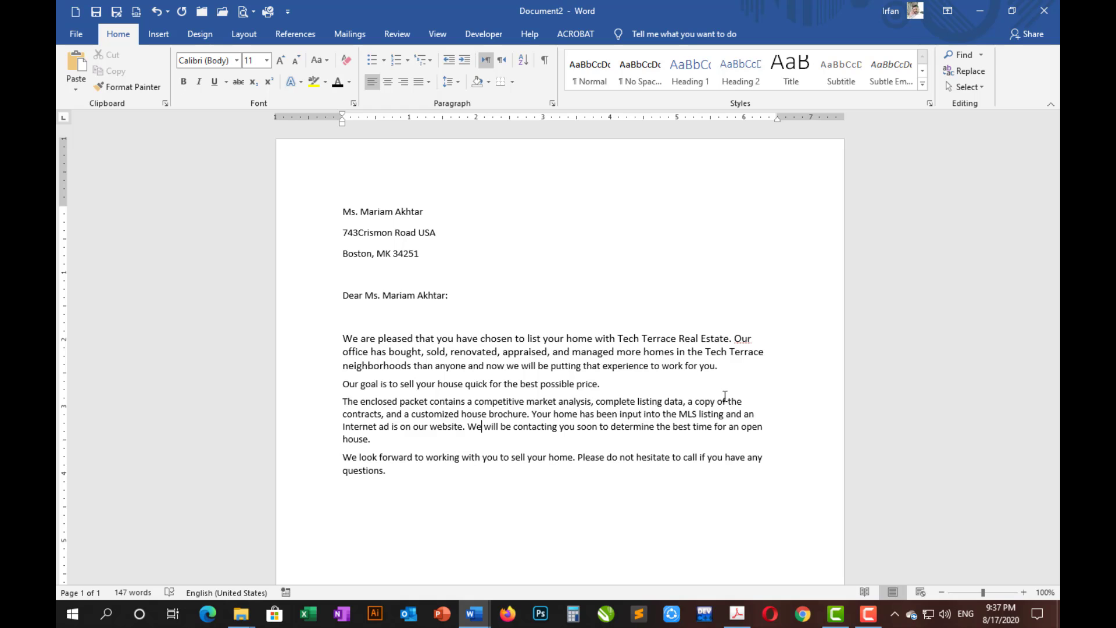
Through Save As, browse to Local Disk (F:) and save the letter under the name MyFirstDocument.
left_click(74, 37)
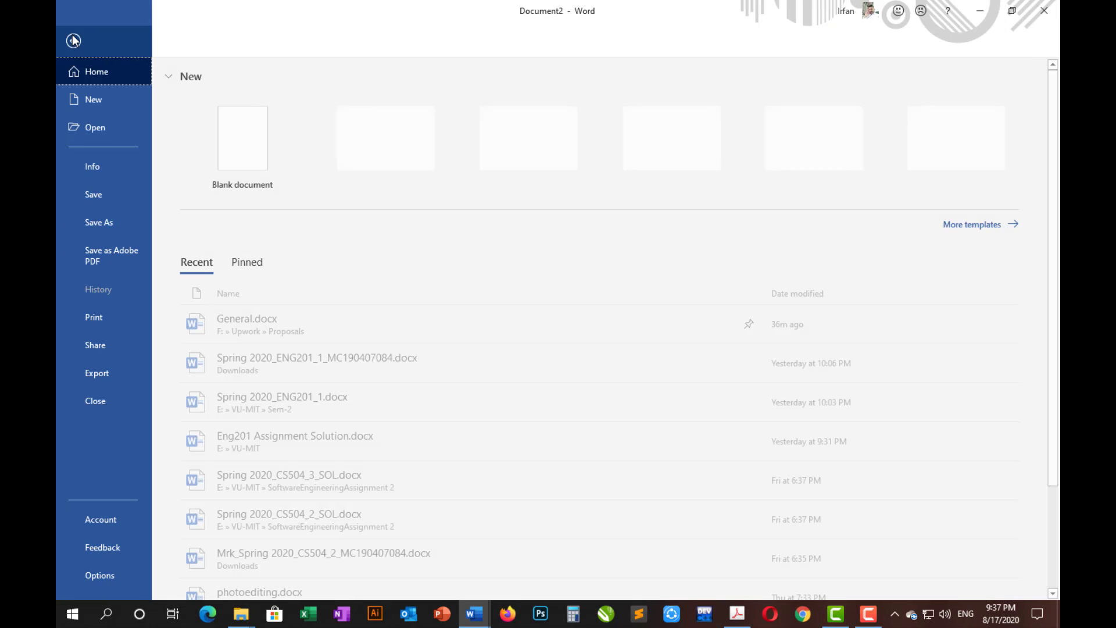
left_click(113, 199)
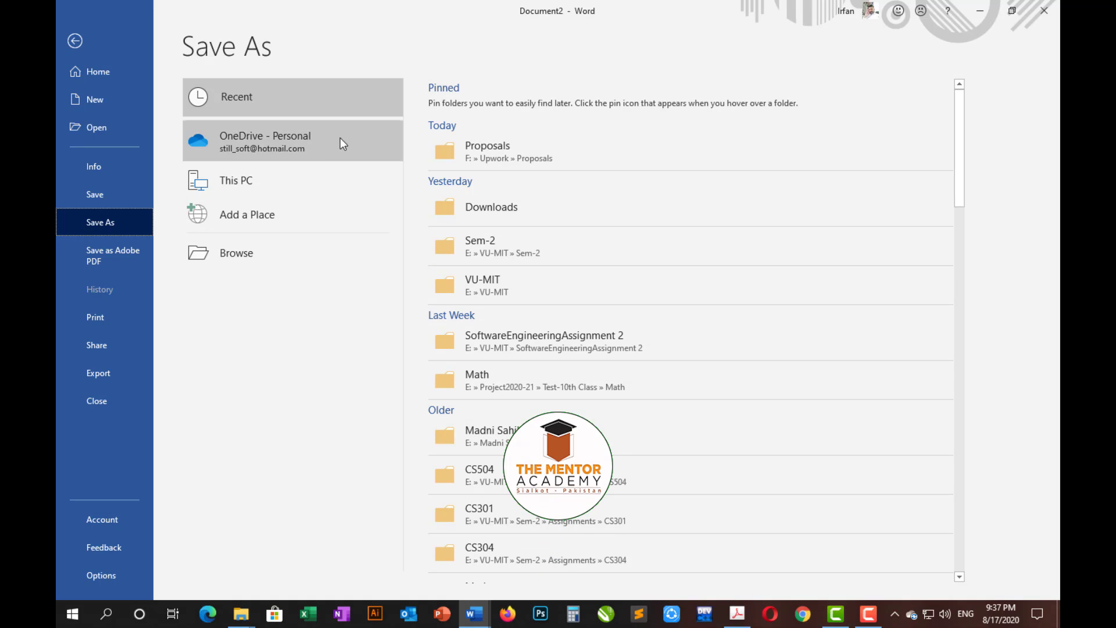
left_click(241, 183)
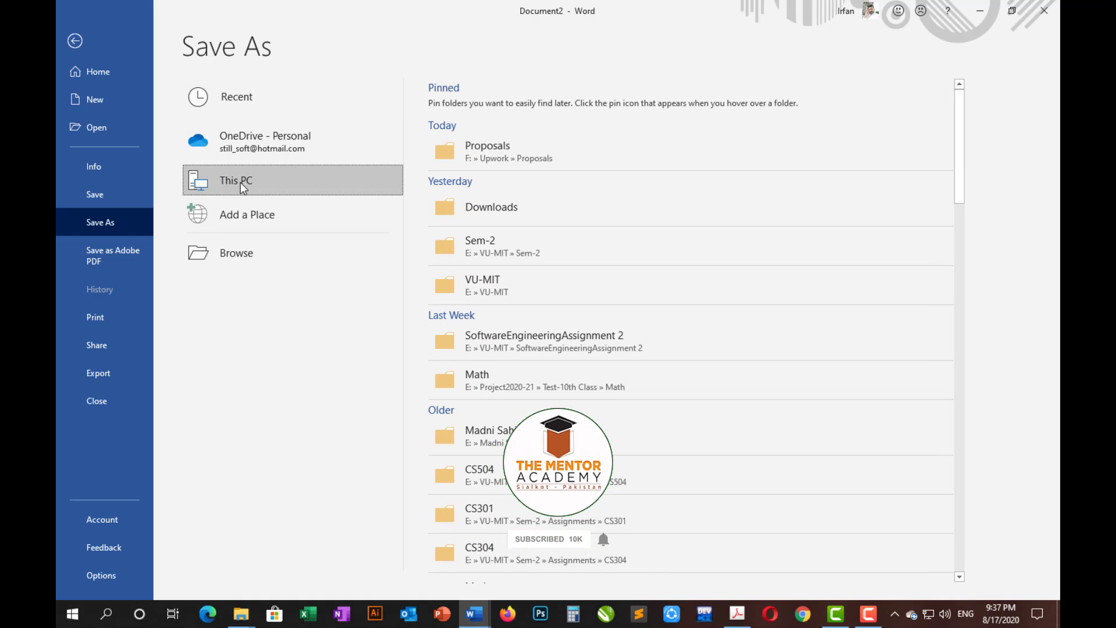
left_click(239, 256)
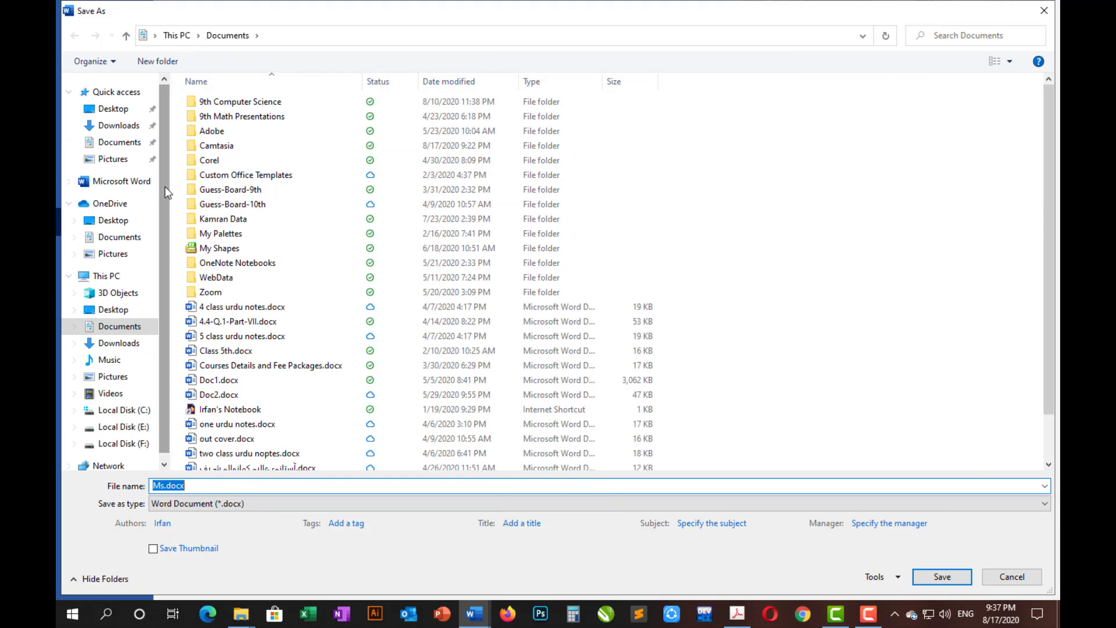
scroll(167, 260, "down", 1)
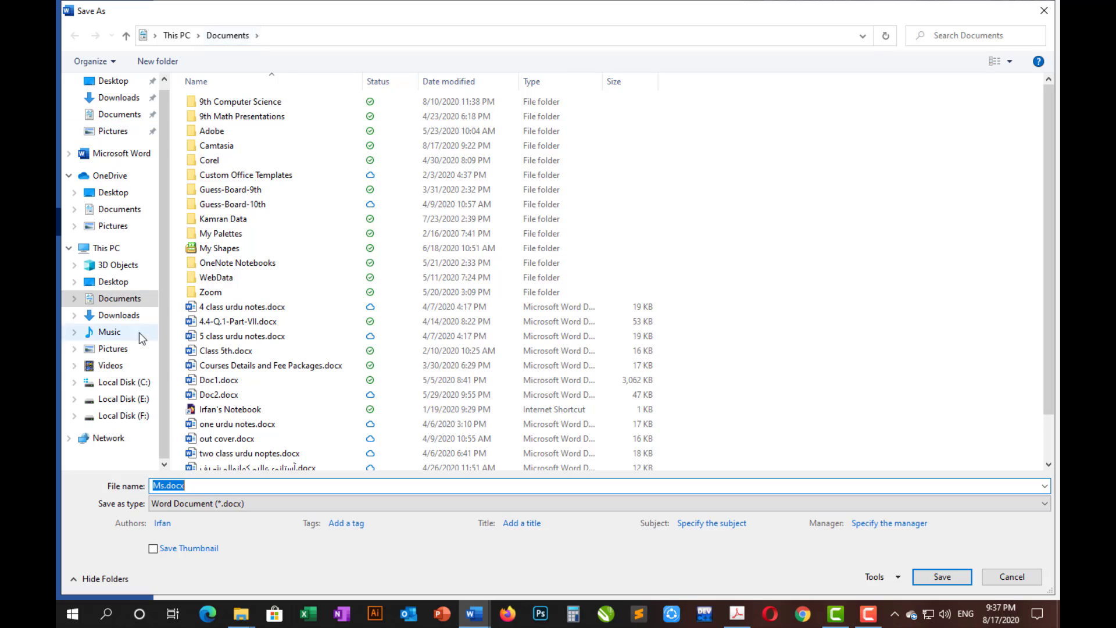
left_click(131, 400)
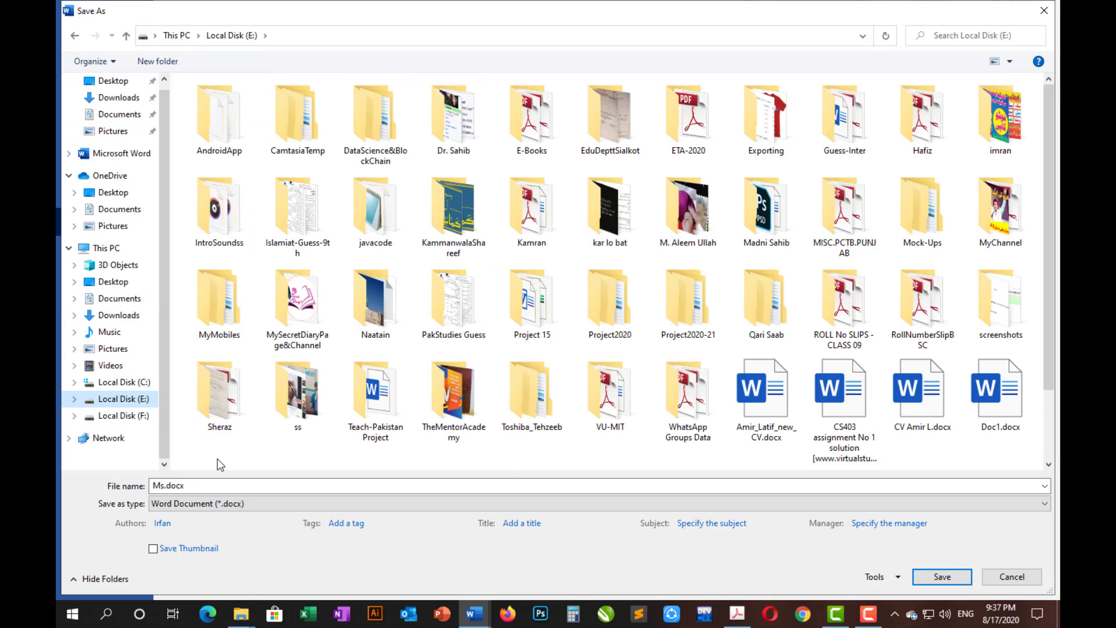
left_click(119, 415)
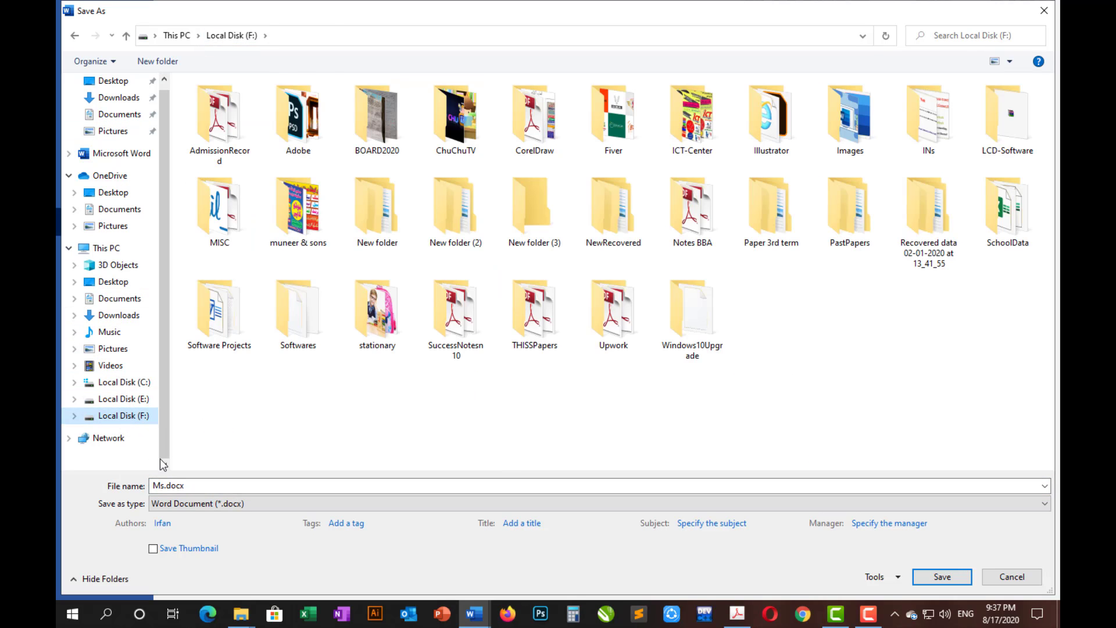
double_click(207, 486)
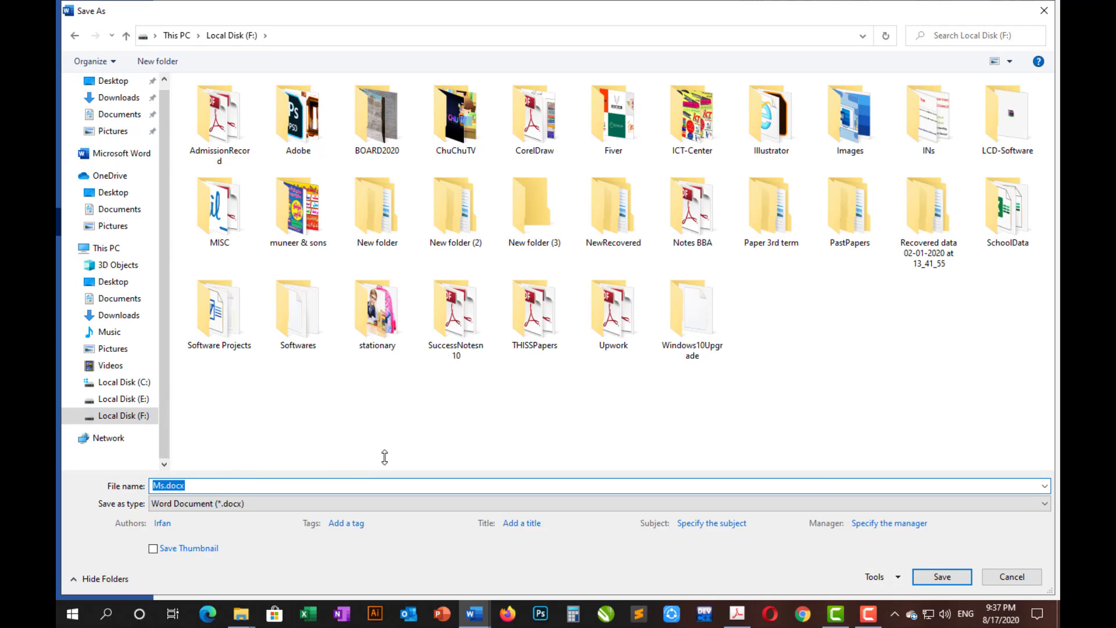
type("MyFirstDocu")
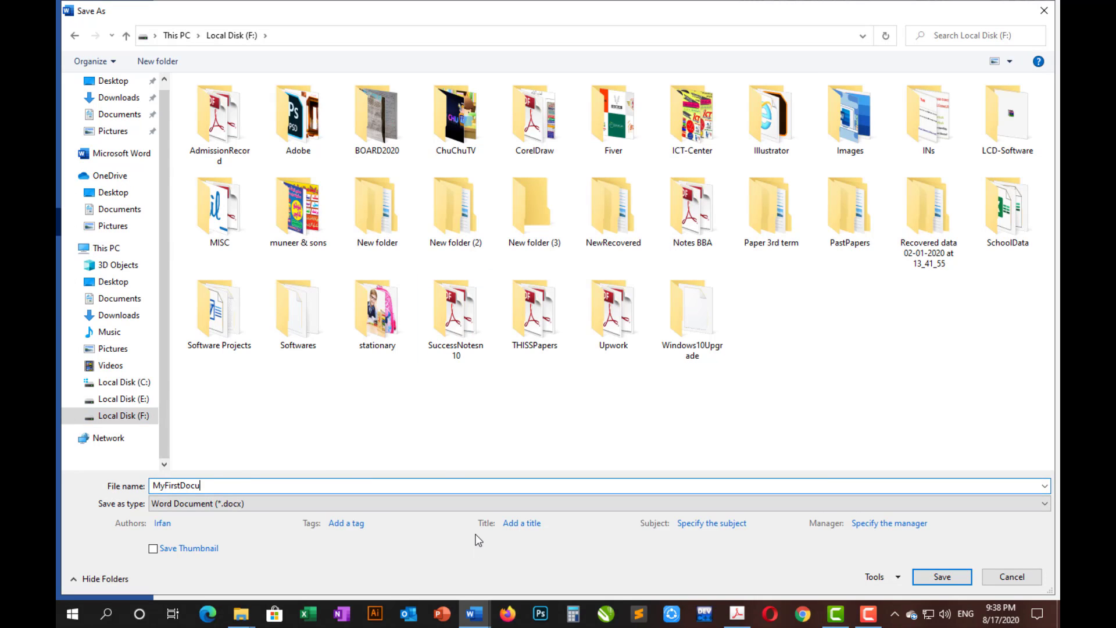
type("ment")
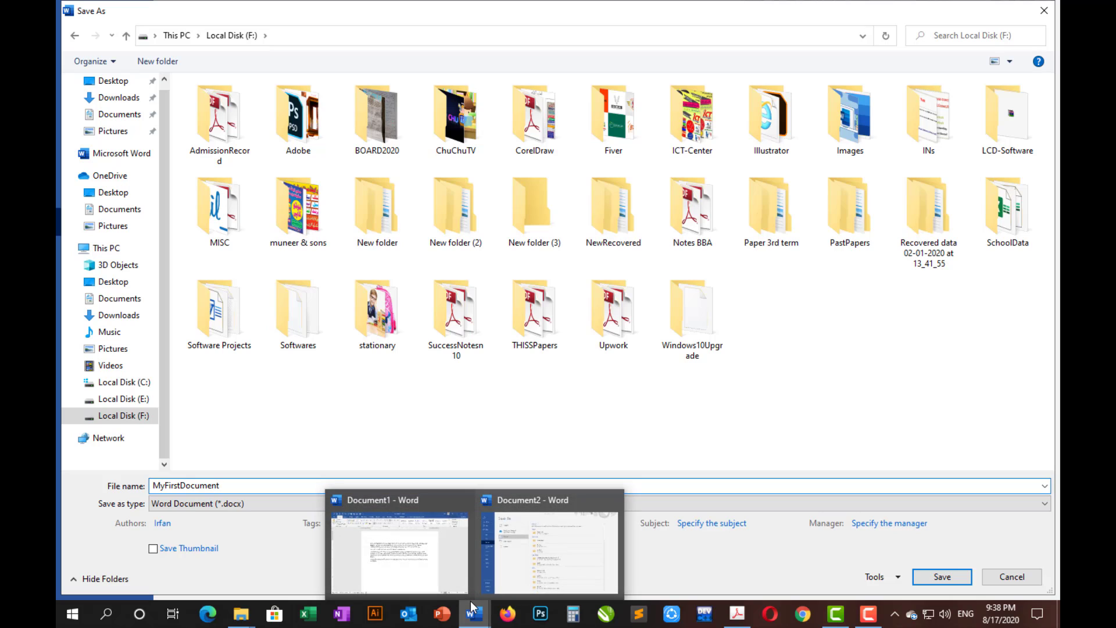
key("Return")
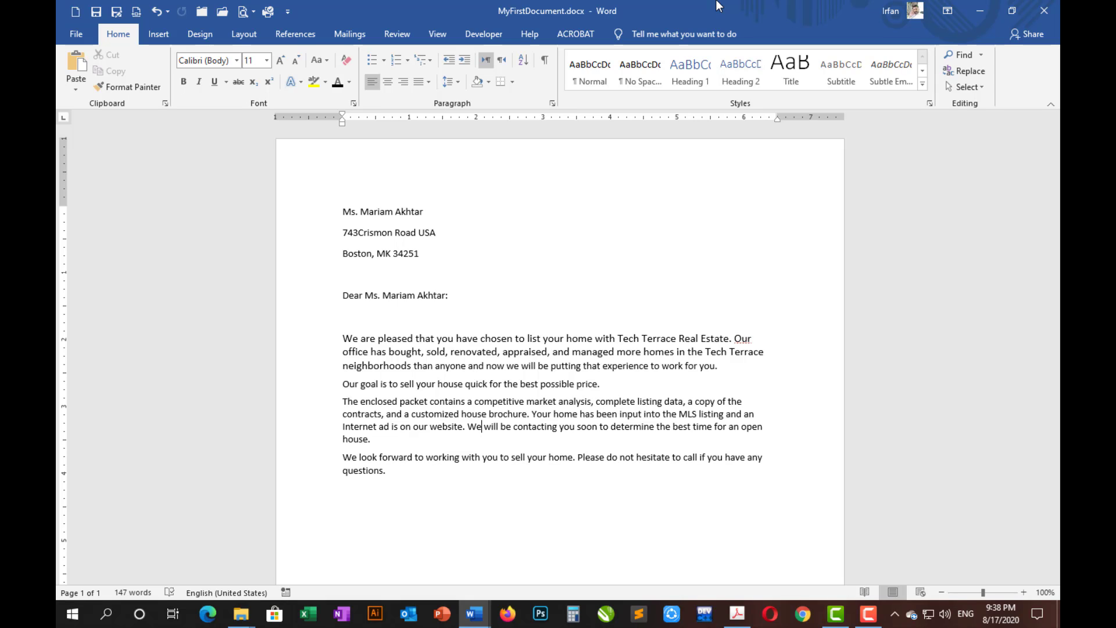
Turn on Show/Hide ¶ with Ctrl+Shift+8 to reveal paragraph marks and space dots.
key("ctrl+shift+8")
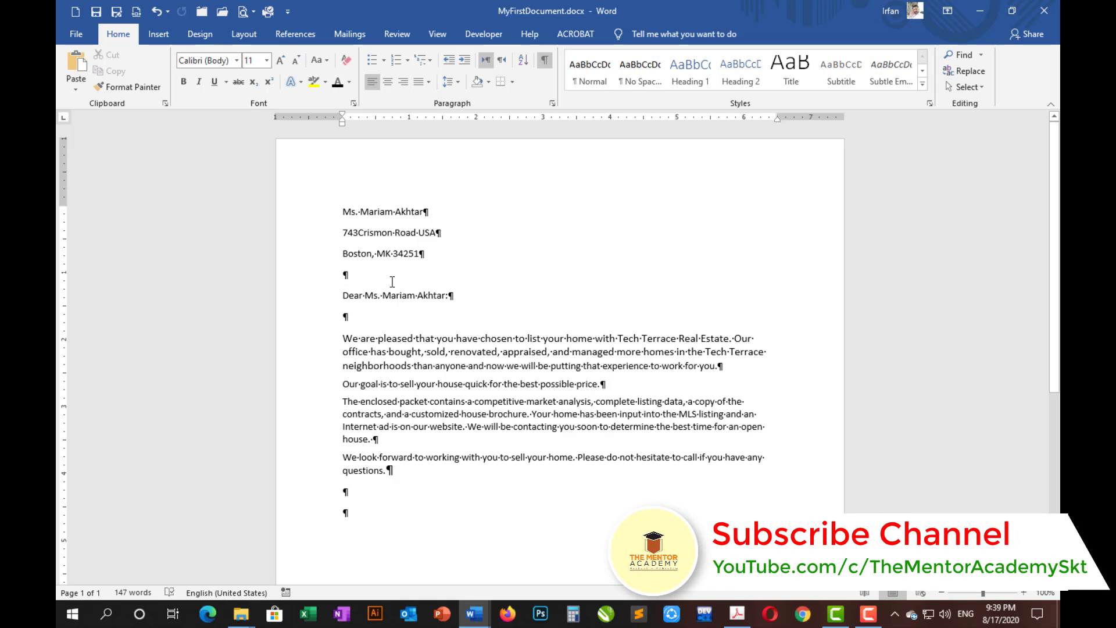
left_click(342, 338)
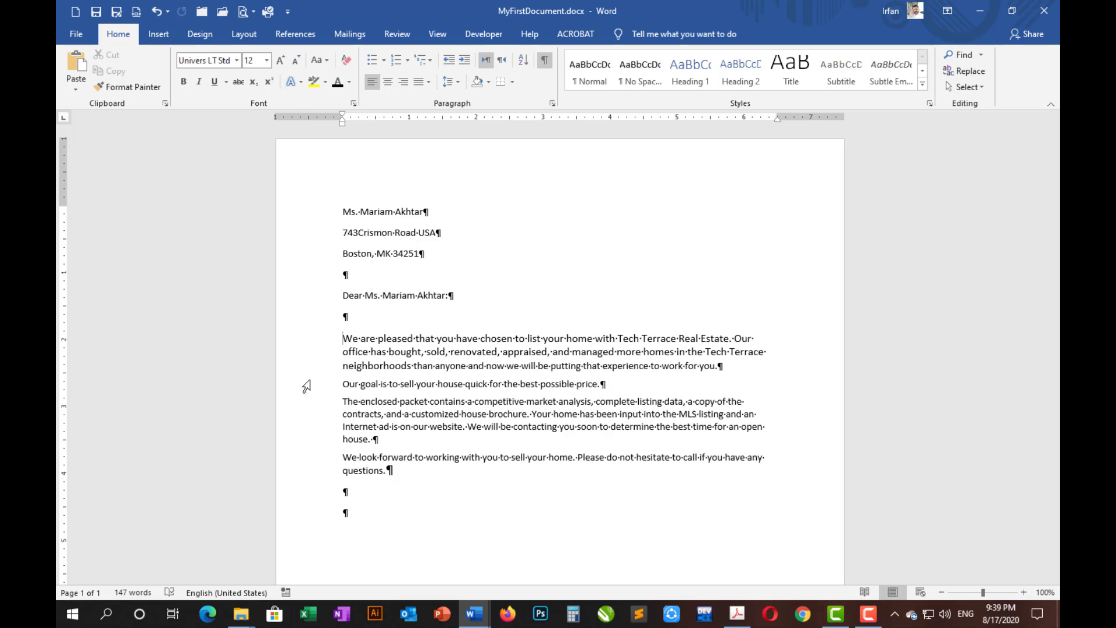
key("Tab")
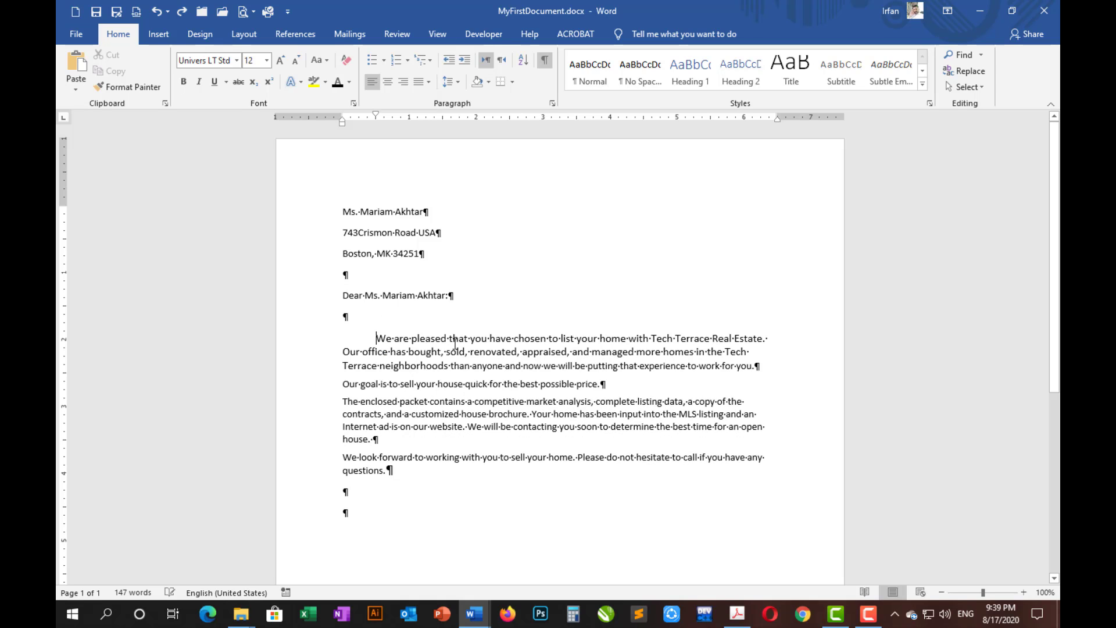
key("BackSpace")
left_click(481, 338)
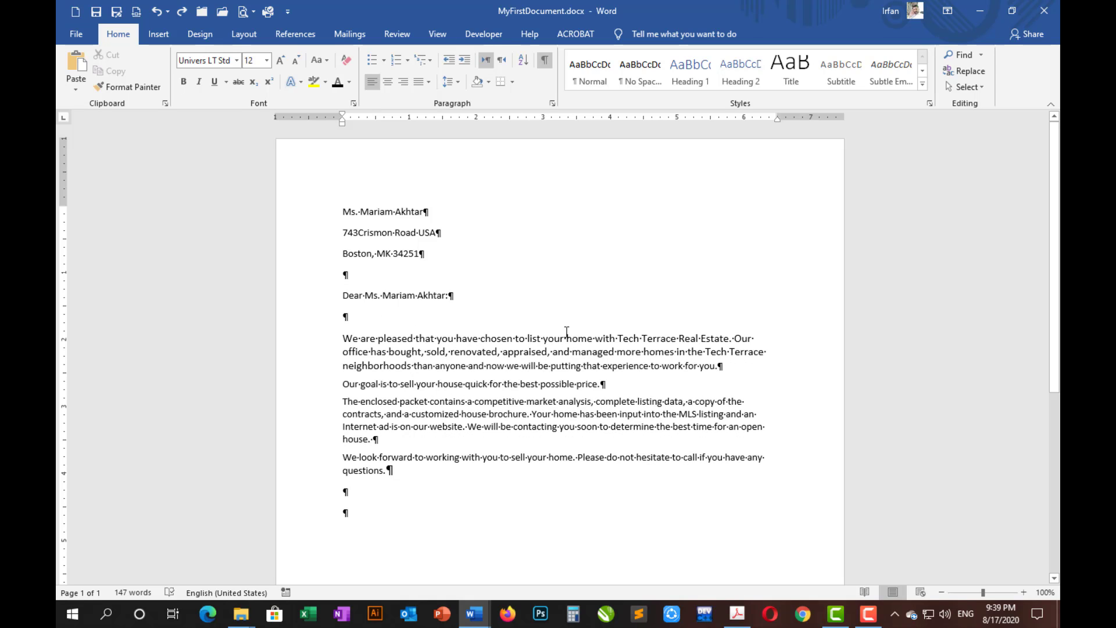
left_click(609, 366)
key("Tab")
key("Tab")
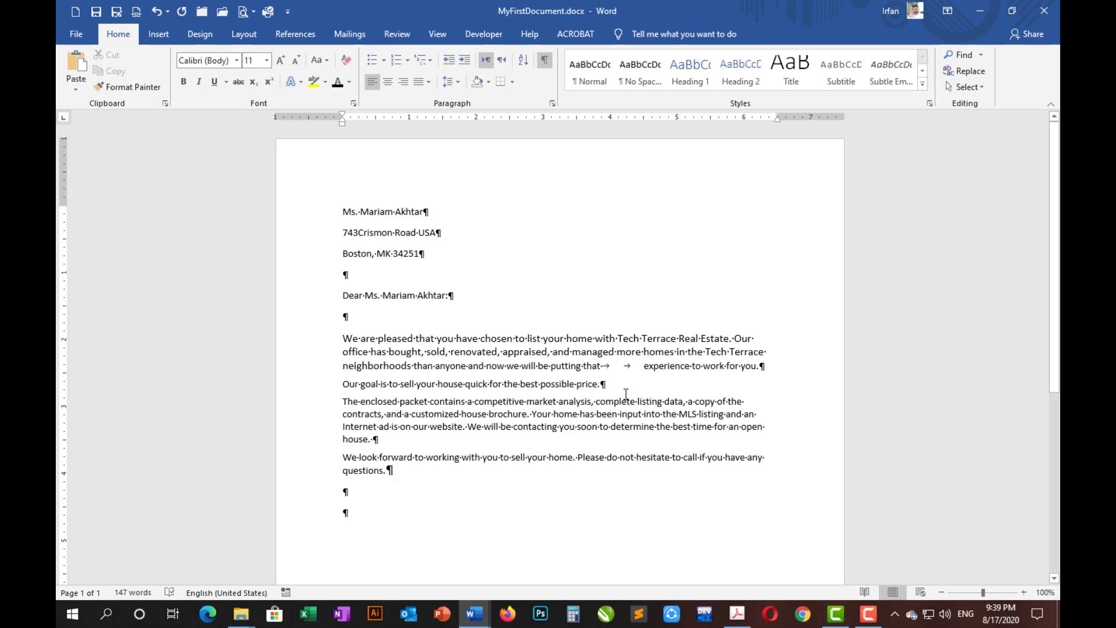
key("BackSpace")
key("BackSpace")
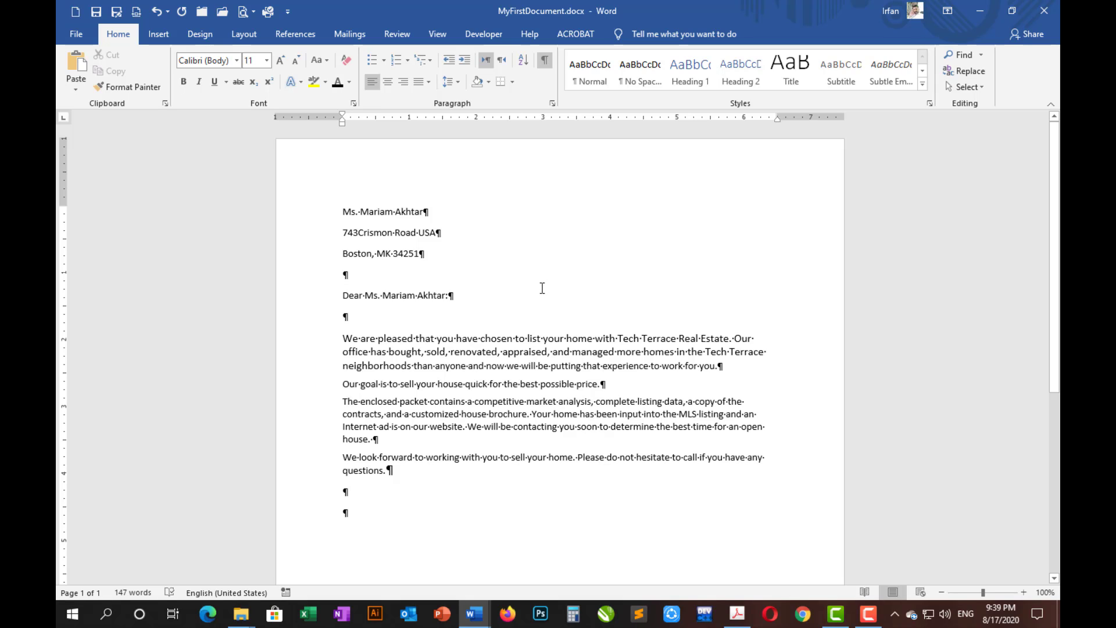
Hide the formatting marks and close the letter with 'Sincerely,' followed by the sender's name.
left_click(547, 65)
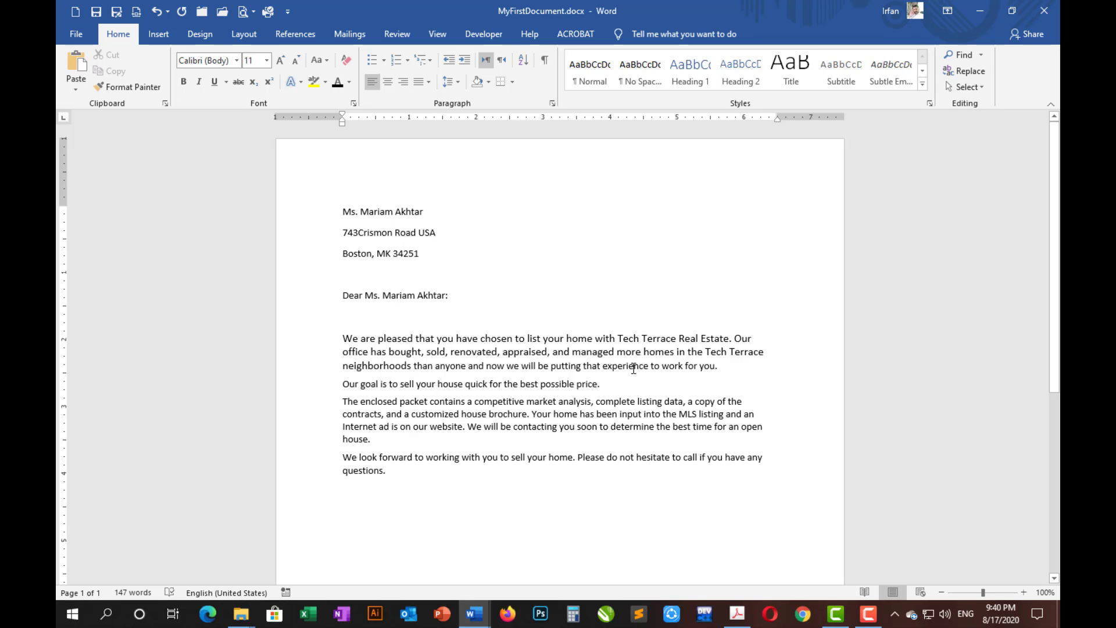
left_click(439, 491)
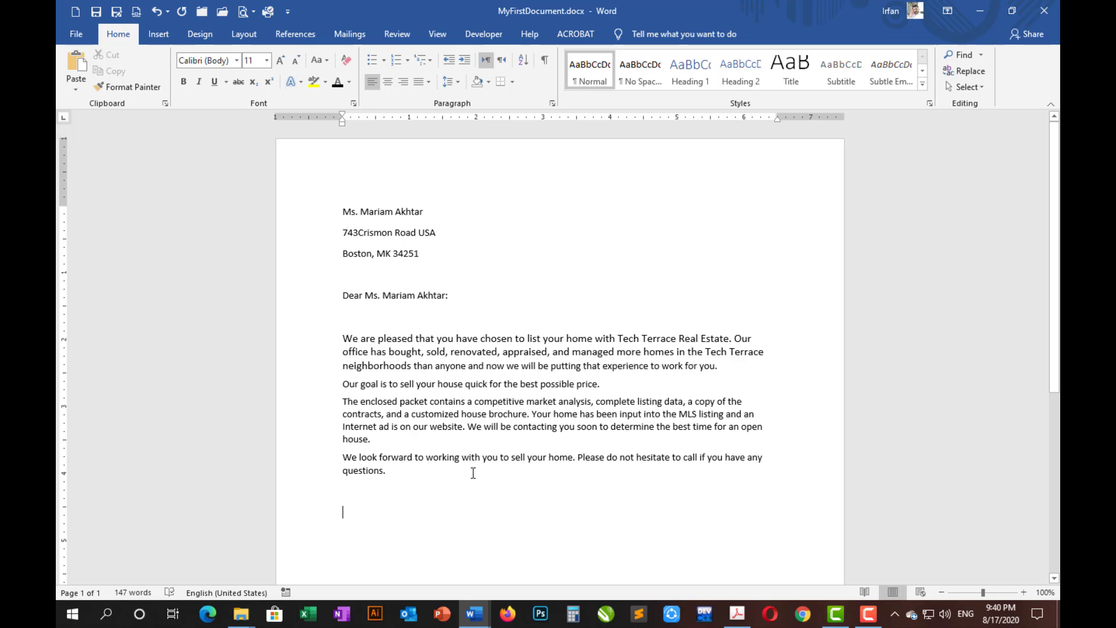
type("Sin")
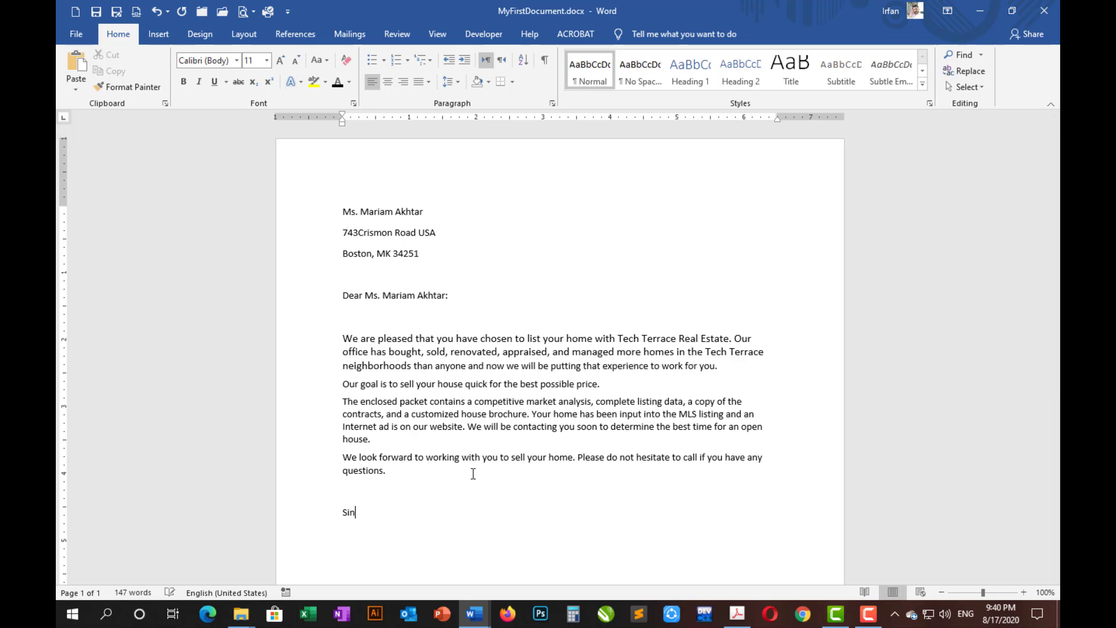
type("cere")
type("ly,")
key("Return")
scroll(546, 471, "down", 3)
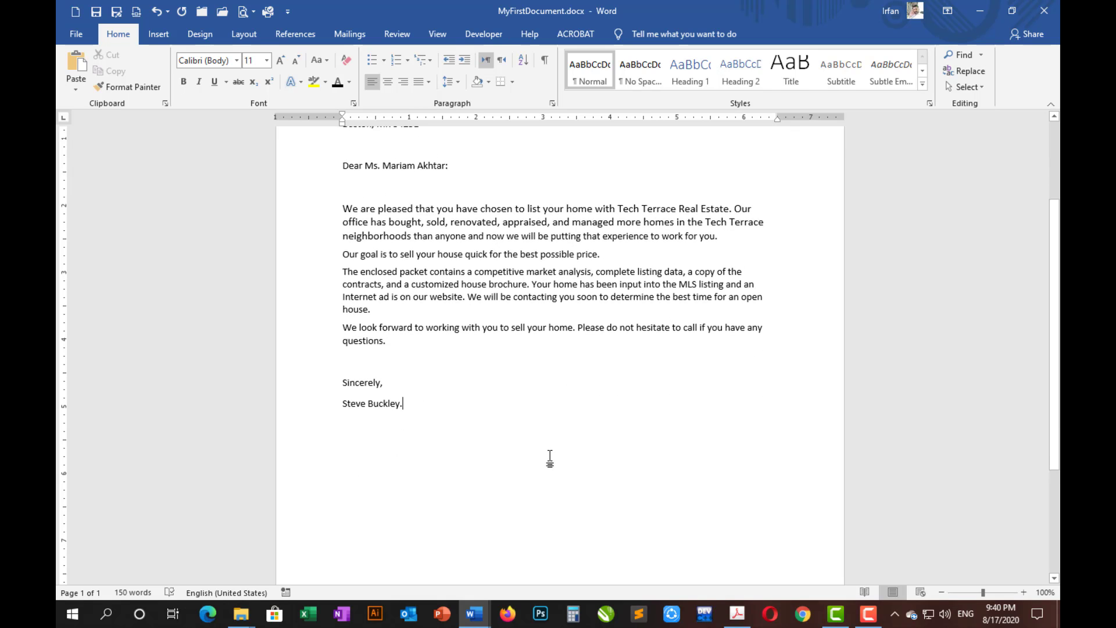
scroll(546, 430, "up", 3)
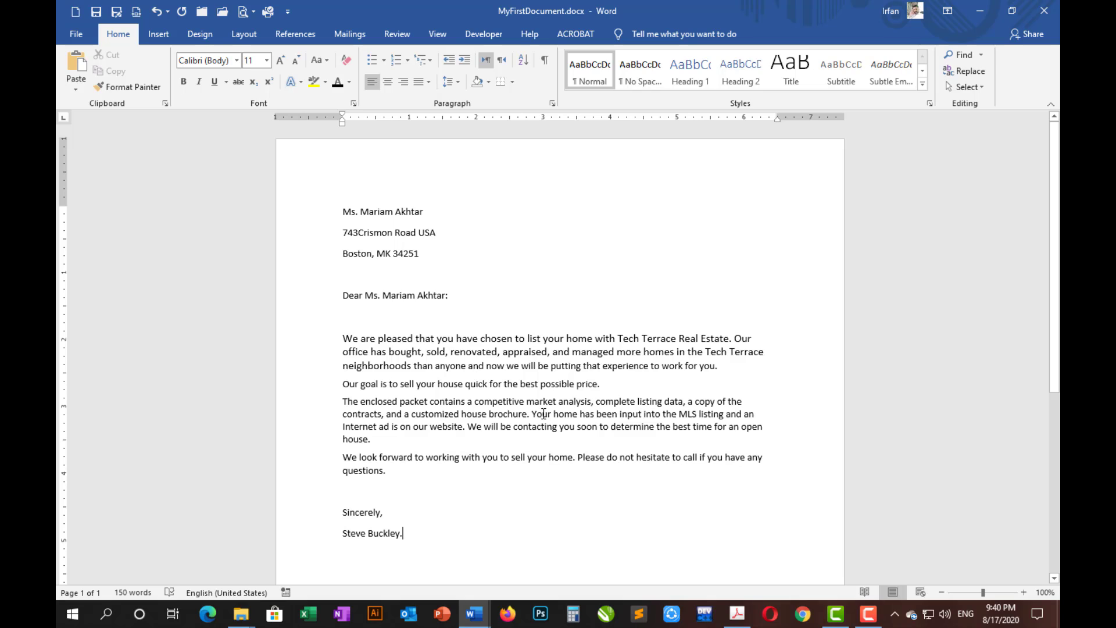
Save the finished one-page, 150-word letter with its closing and signature to MyFirstDocument.docx.
key("ctrl+s")
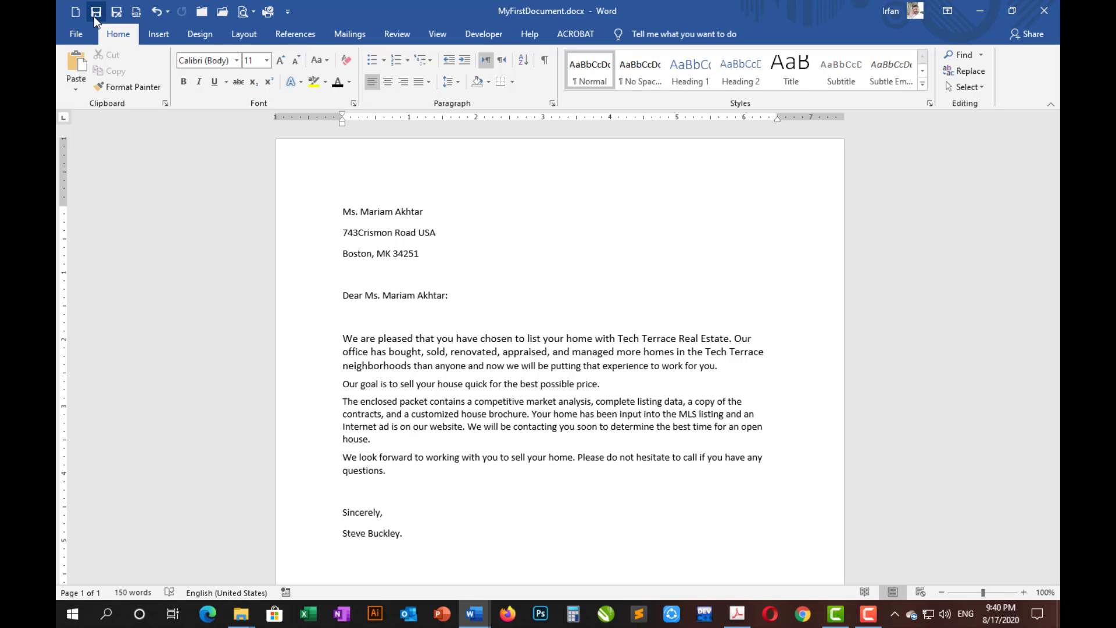
left_click(76, 34)
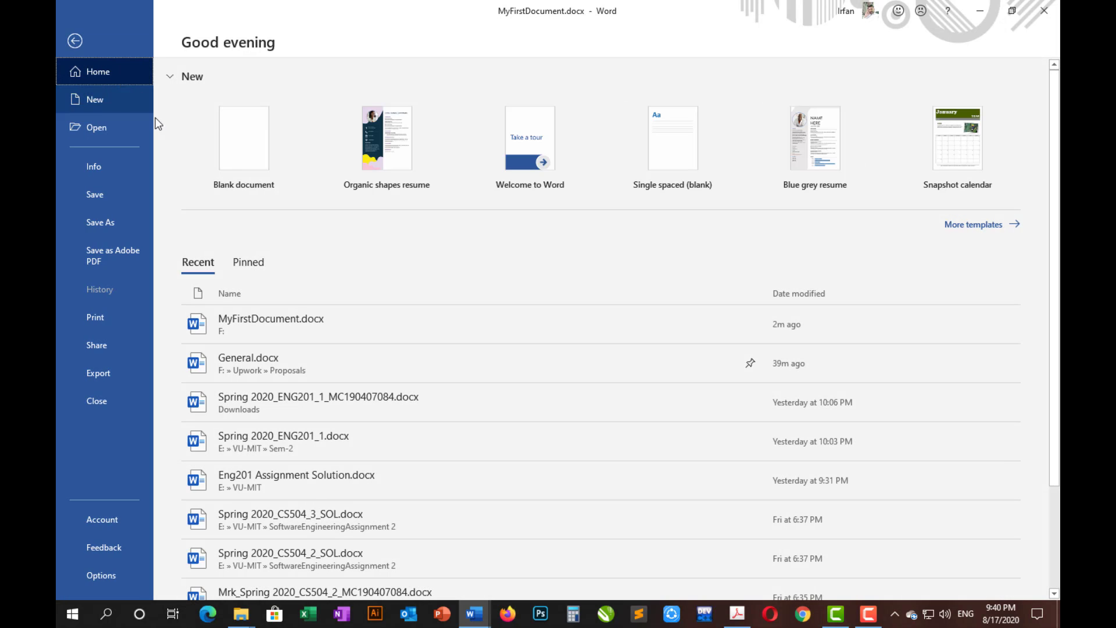
left_click(118, 196)
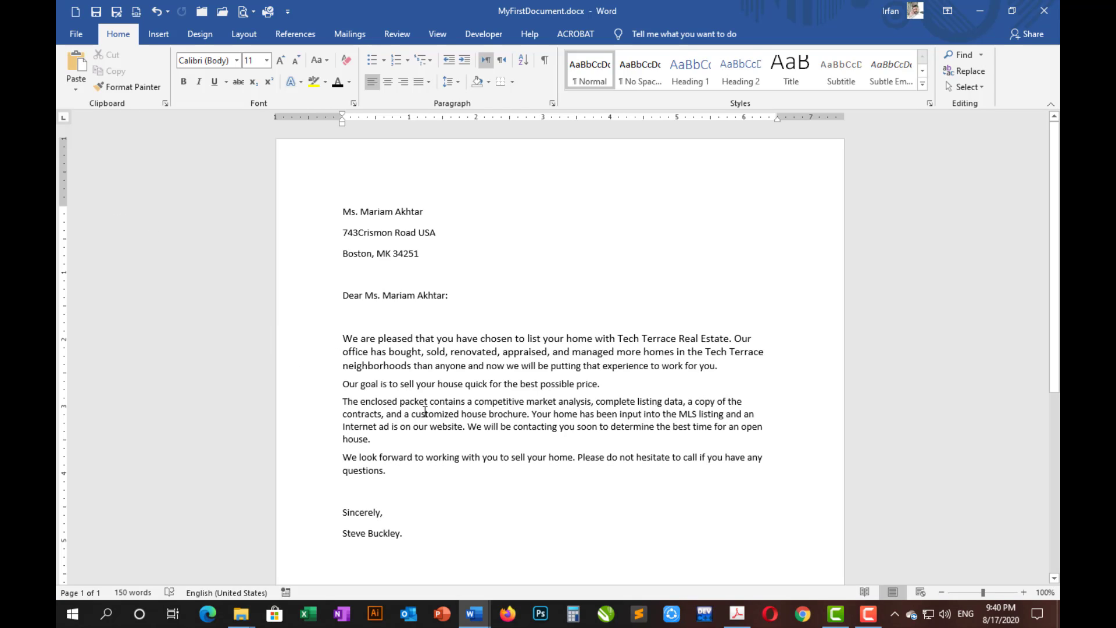
scroll(593, 343, "down", 2)
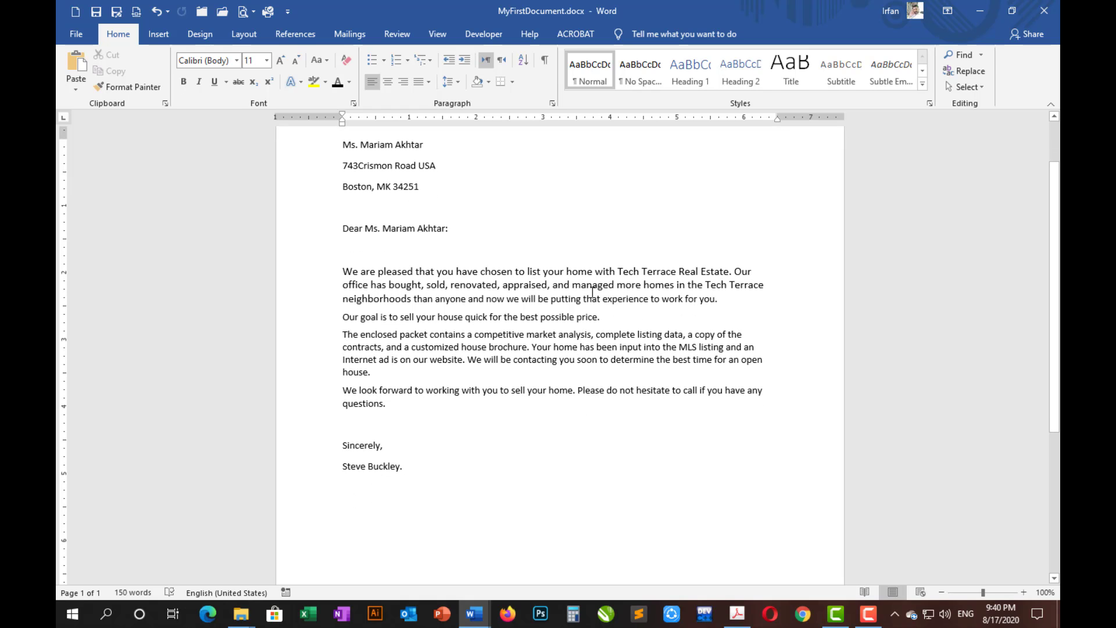